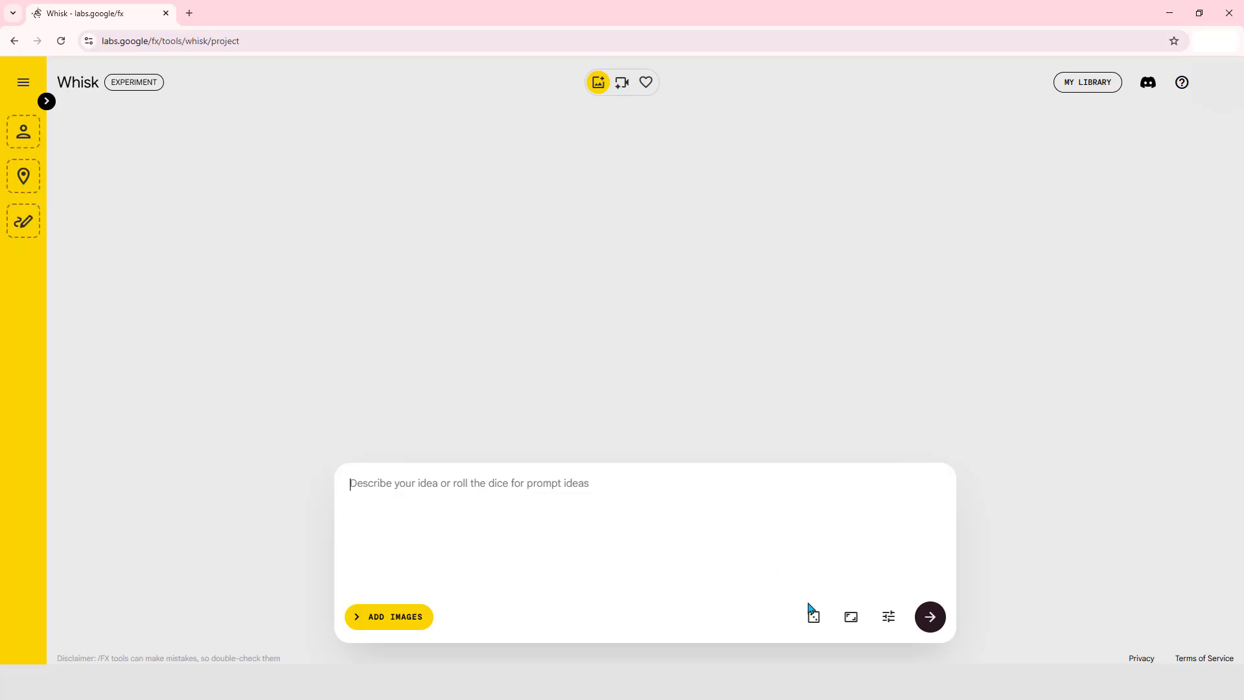
left_click(852, 619)
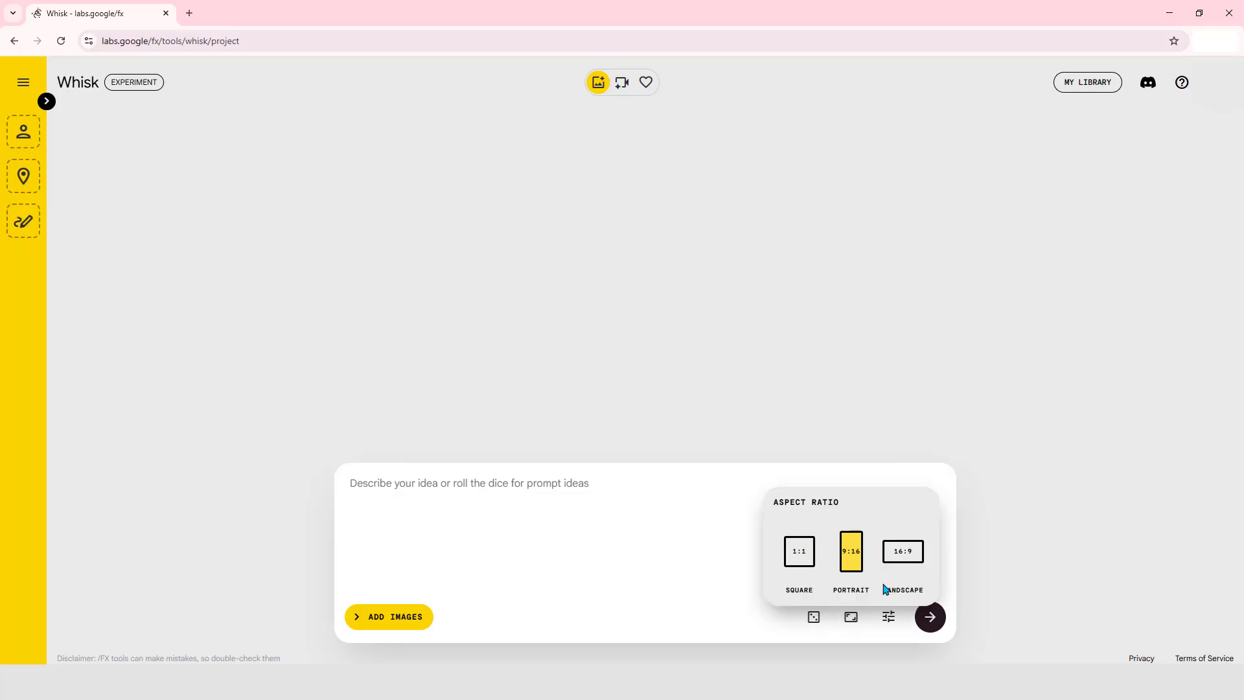
left_click(888, 617)
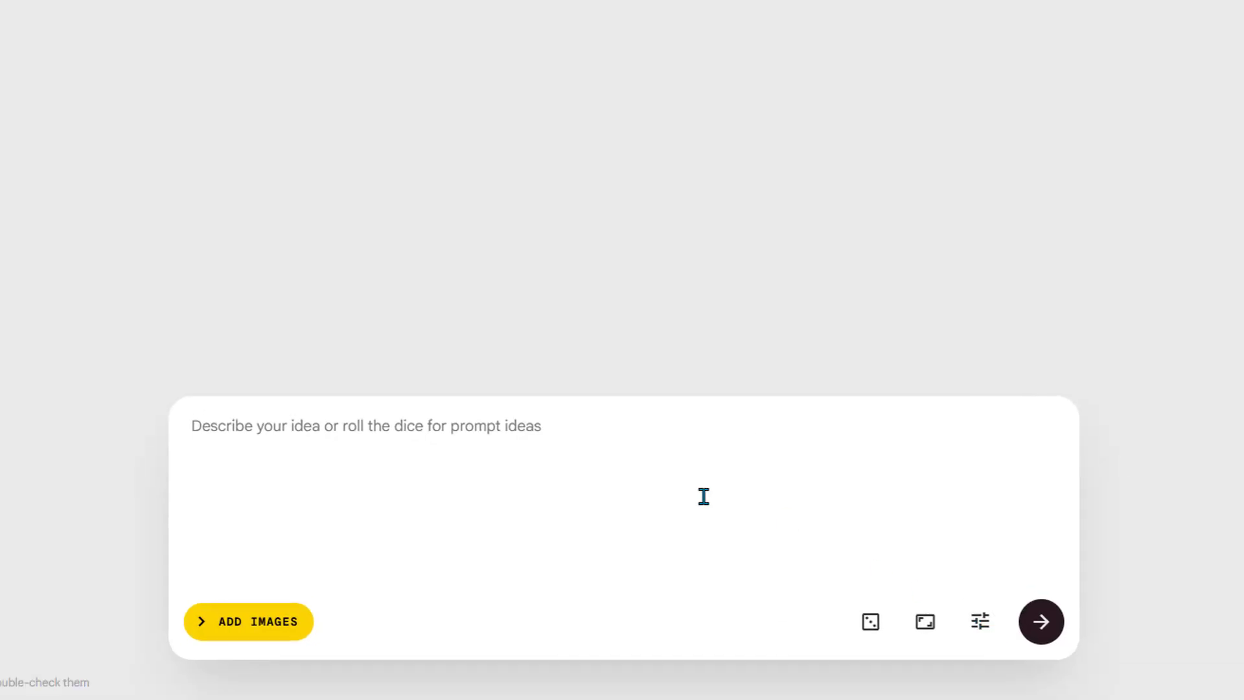
left_click(925, 621)
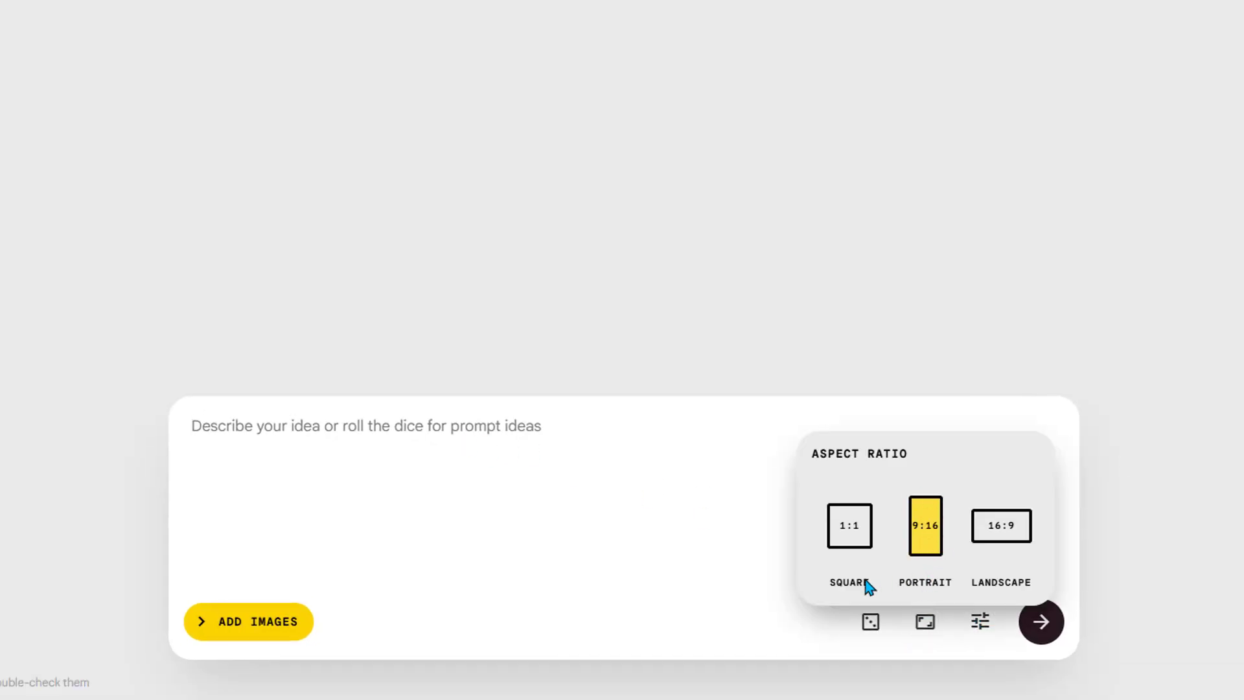
Generate images from the prompt "Photorealistic wide shot of a man skating, natural light, high definition detailing".
left_click(425, 453)
type("Ph")
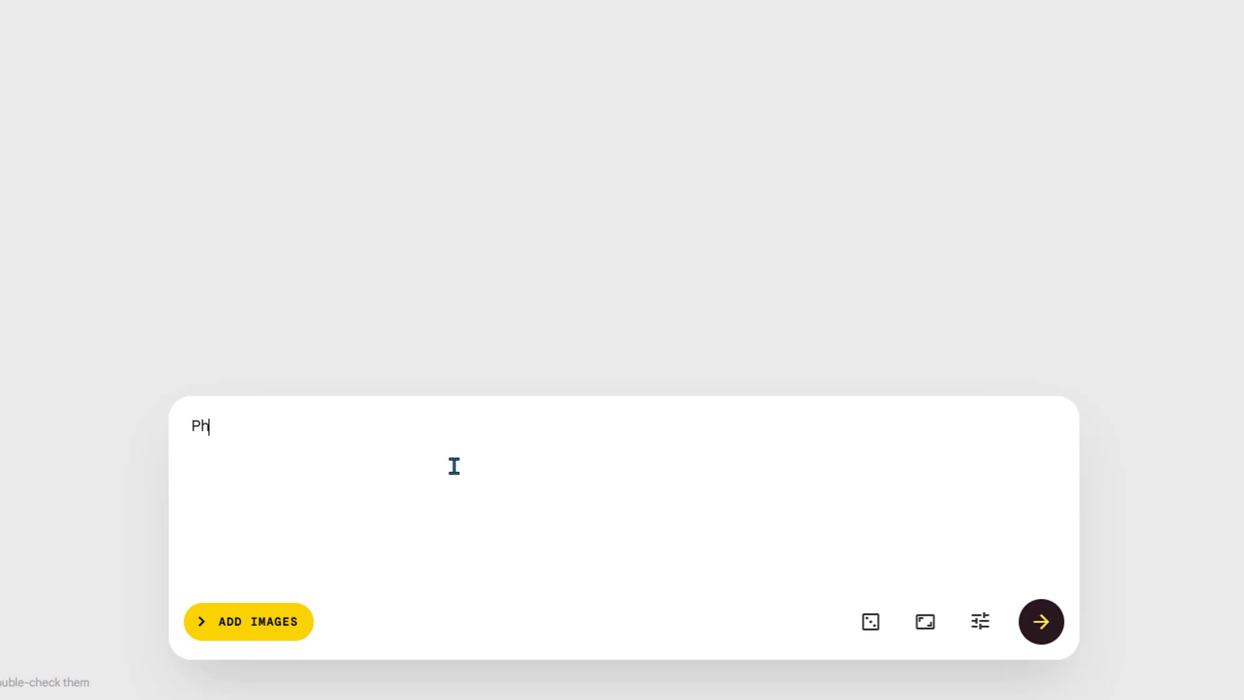
type("otorealistic wide shot of a man skating, natural light, high def")
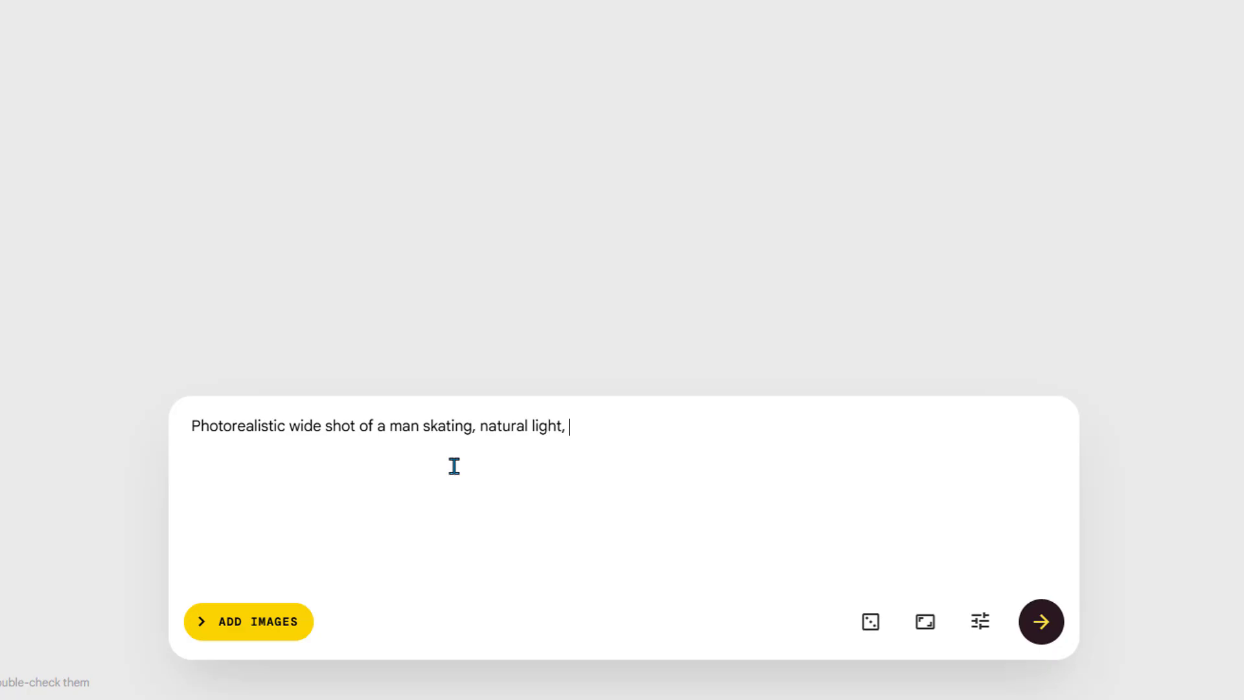
type("inition detailing")
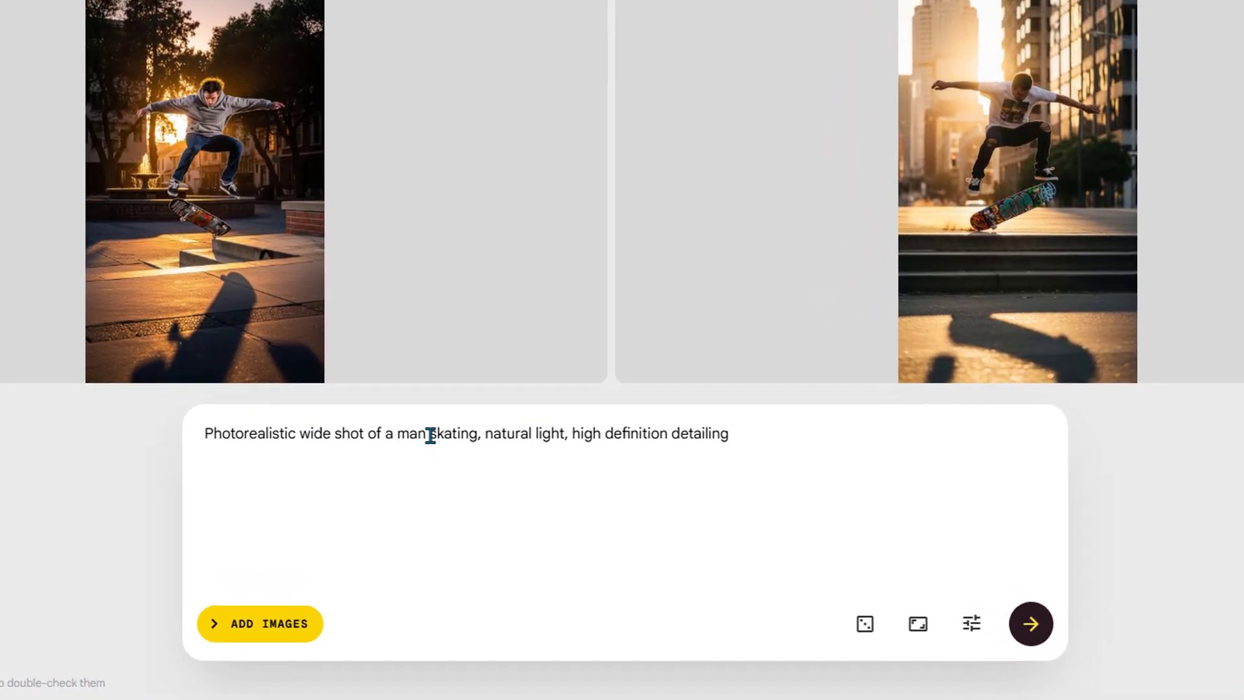
Revise the prompt to "Photorealistic wide shot of a man skating on subway stairs, cinematic color grade" and generate new images.
left_click(473, 425)
type("on subway ")
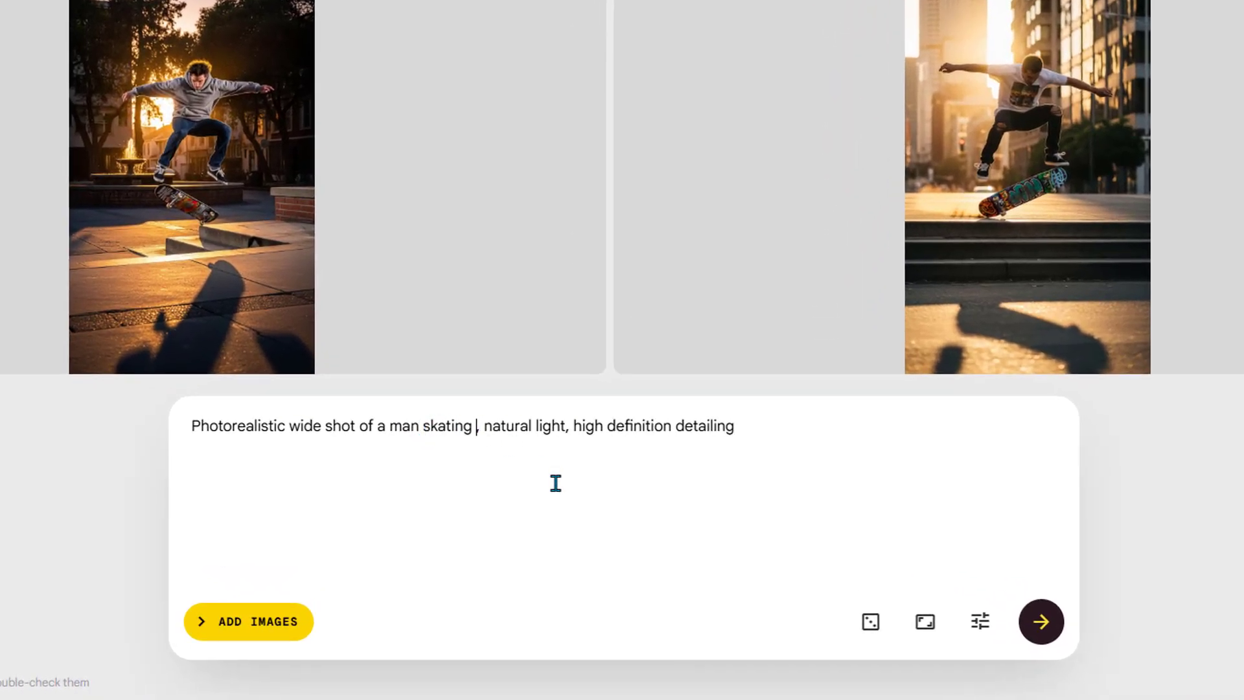
type("stairs")
left_click_drag(598, 425, 676, 427)
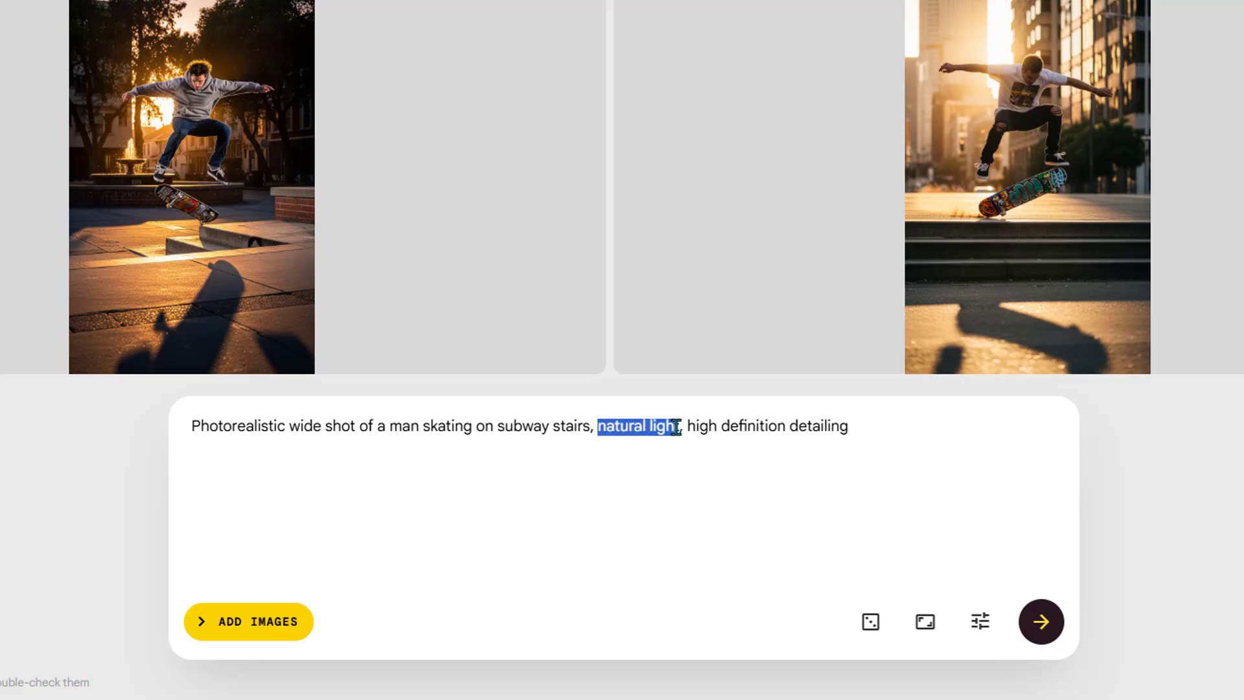
type("cinematic color ")
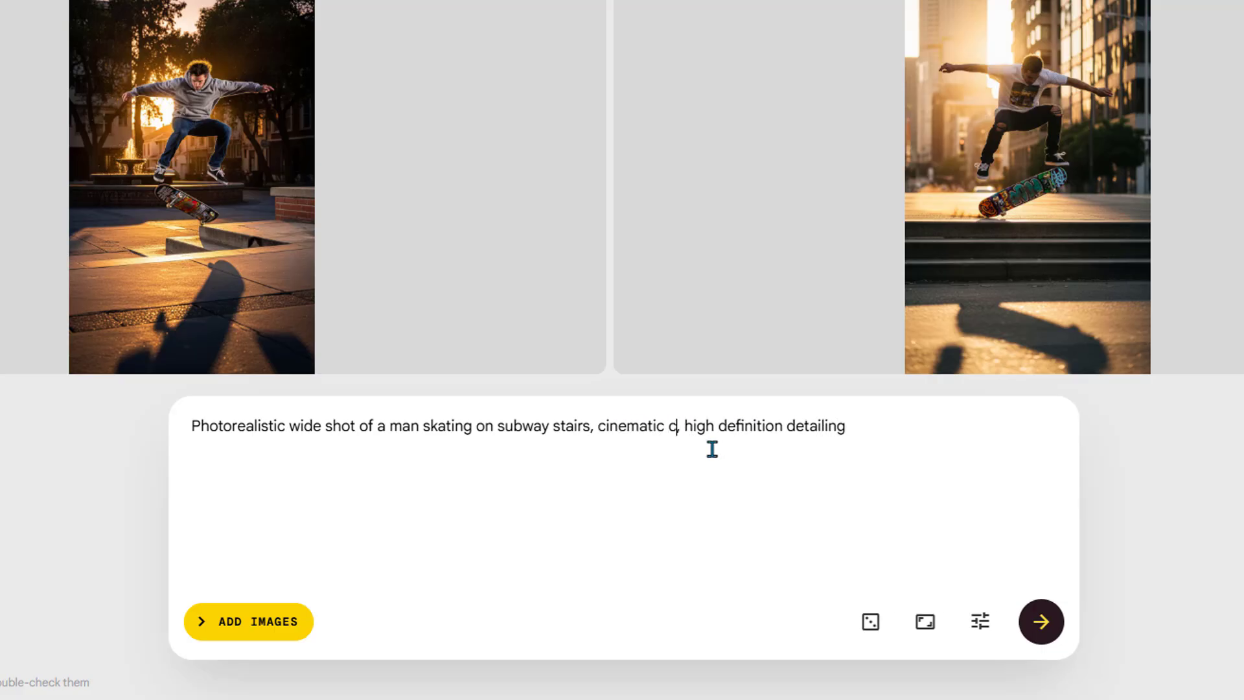
type("grade")
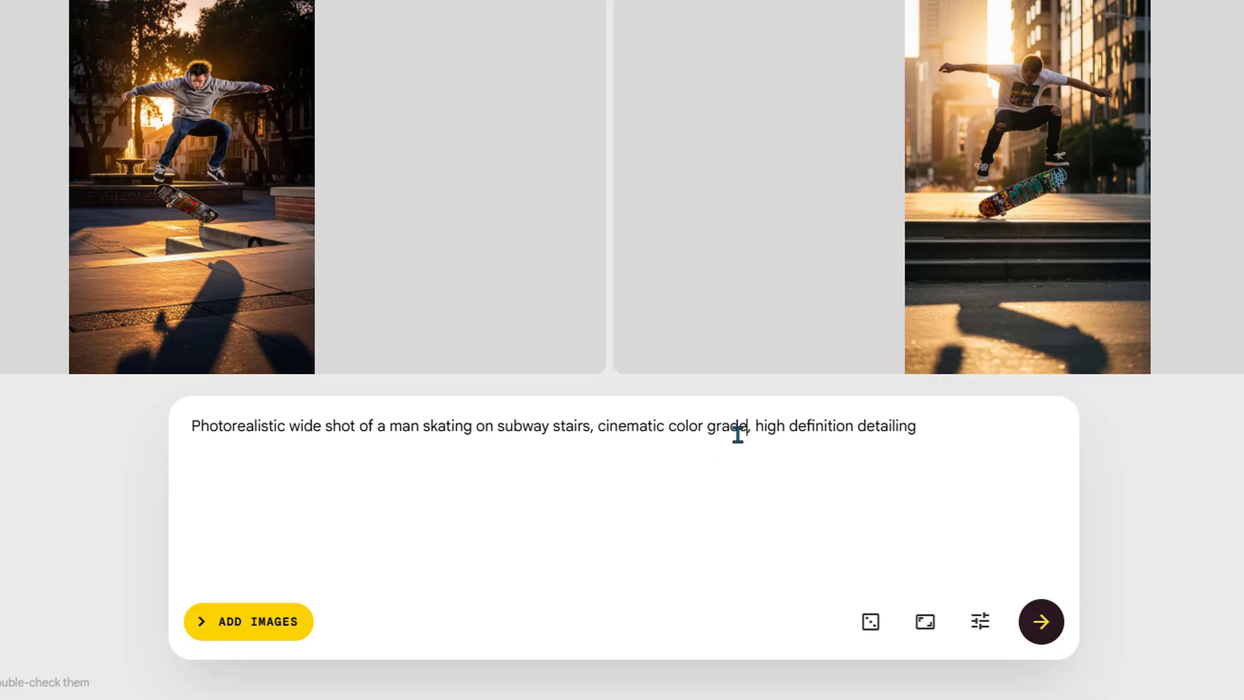
left_click_drag(748, 426, 1024, 425)
key("BackSpace")
left_click(1041, 623)
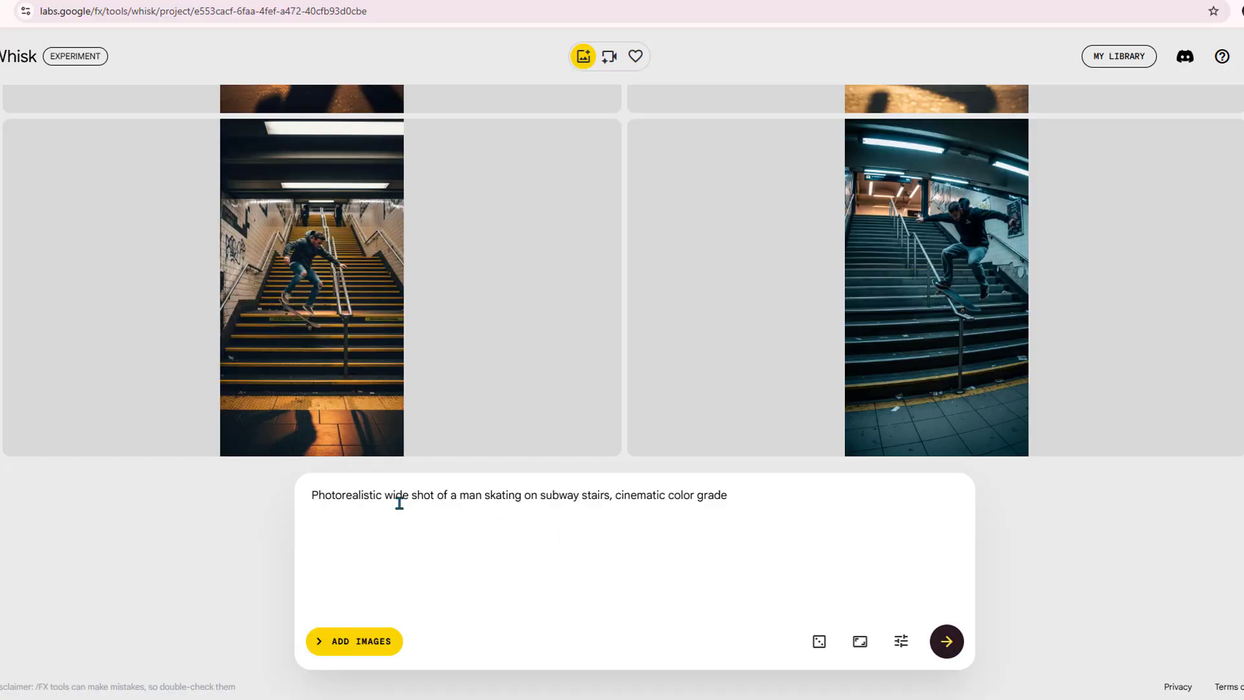
Replace "wide shot" with "close-up" in the prompt and generate new images.
left_click_drag(385, 497, 431, 499)
type("close-up")
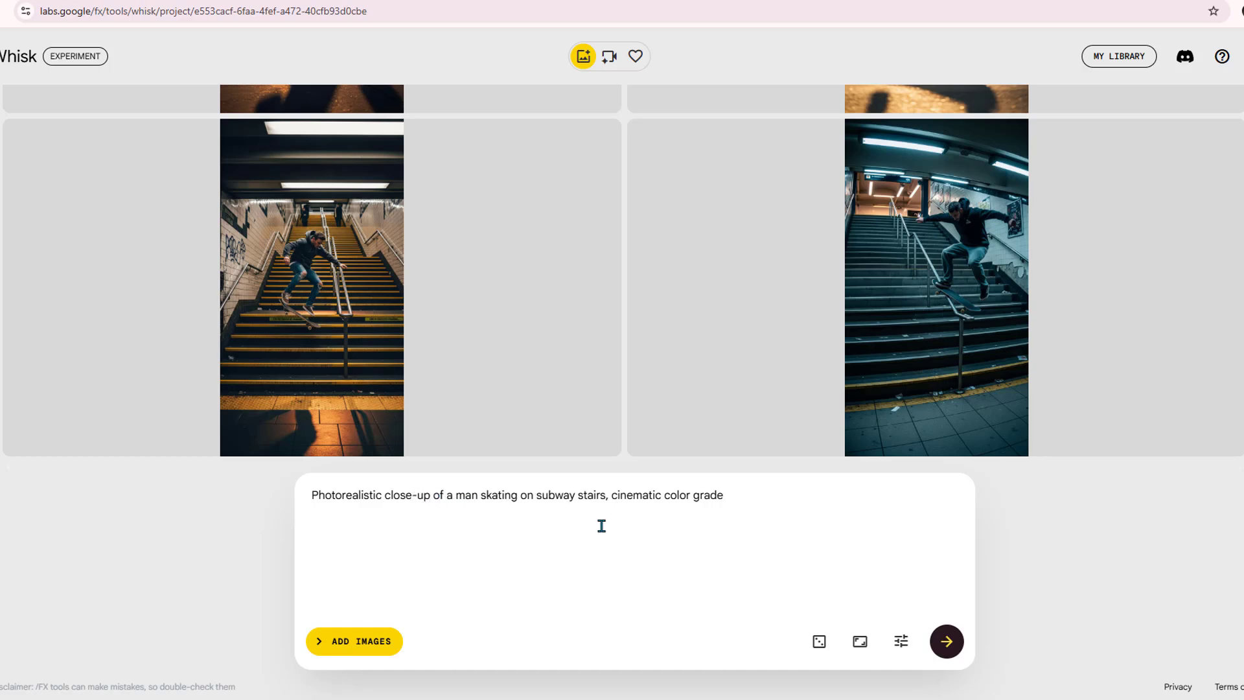
left_click(940, 641)
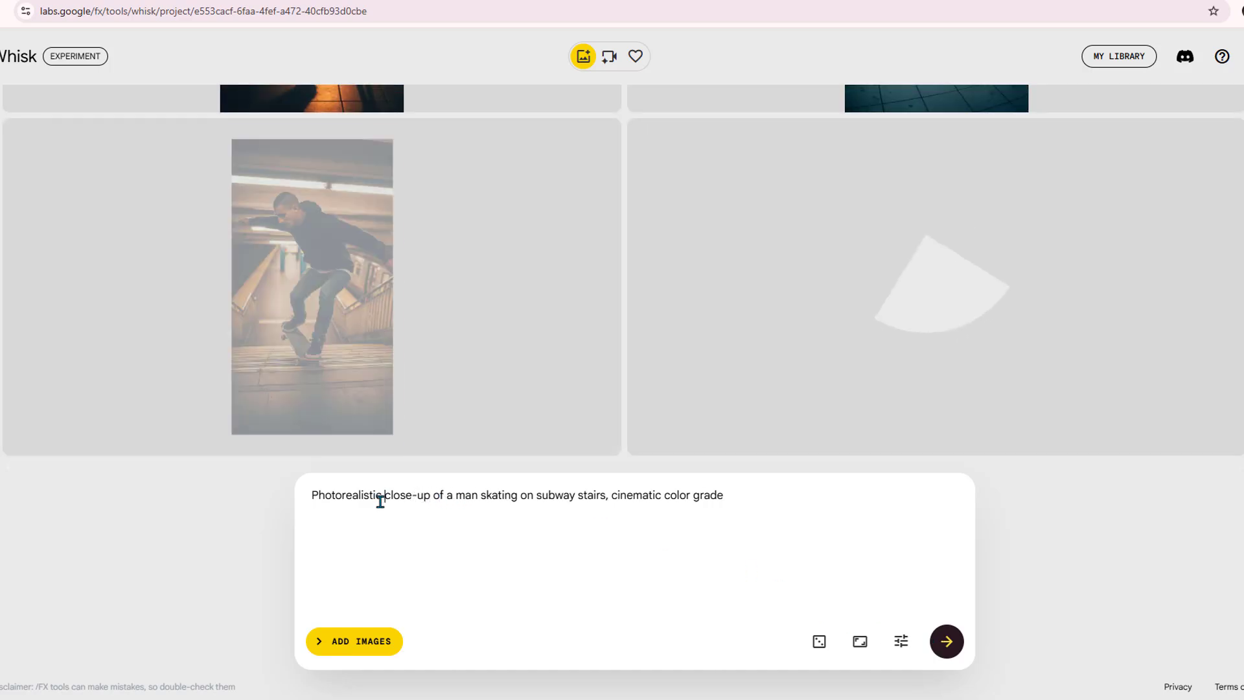
Replace "Photorealistic" with "Pixar style animation" in the prompt and generate new images.
left_click_drag(382, 499, 289, 499)
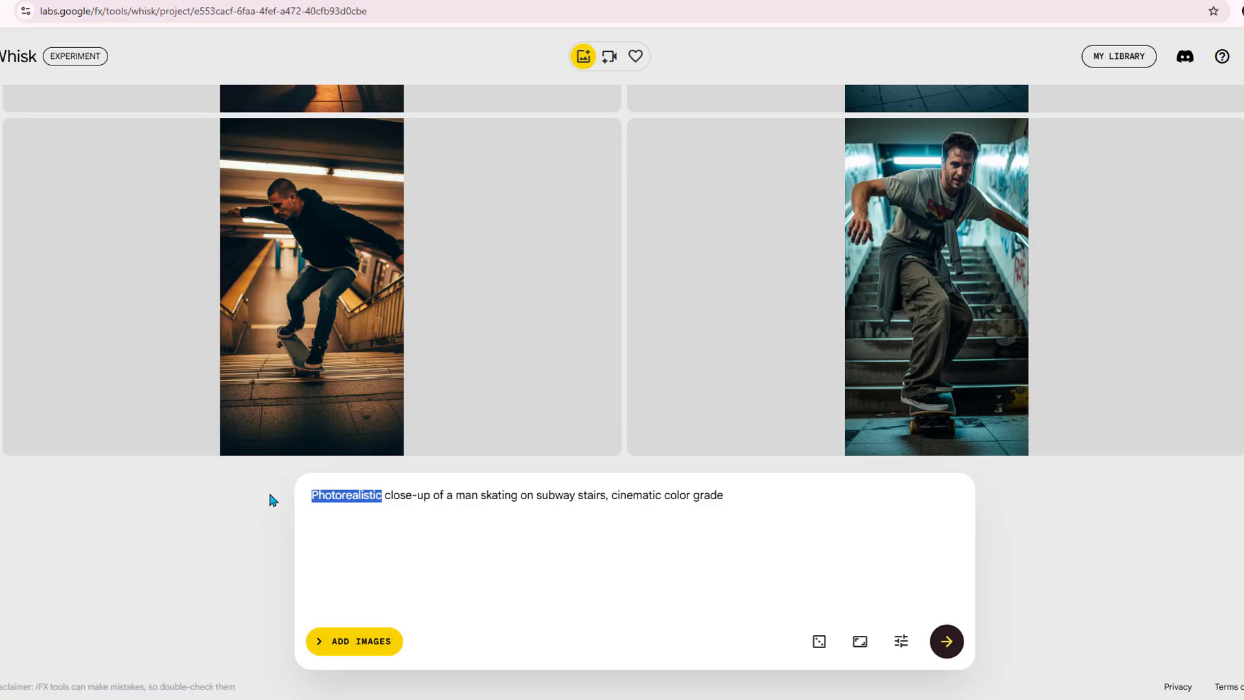
type("Pixar ")
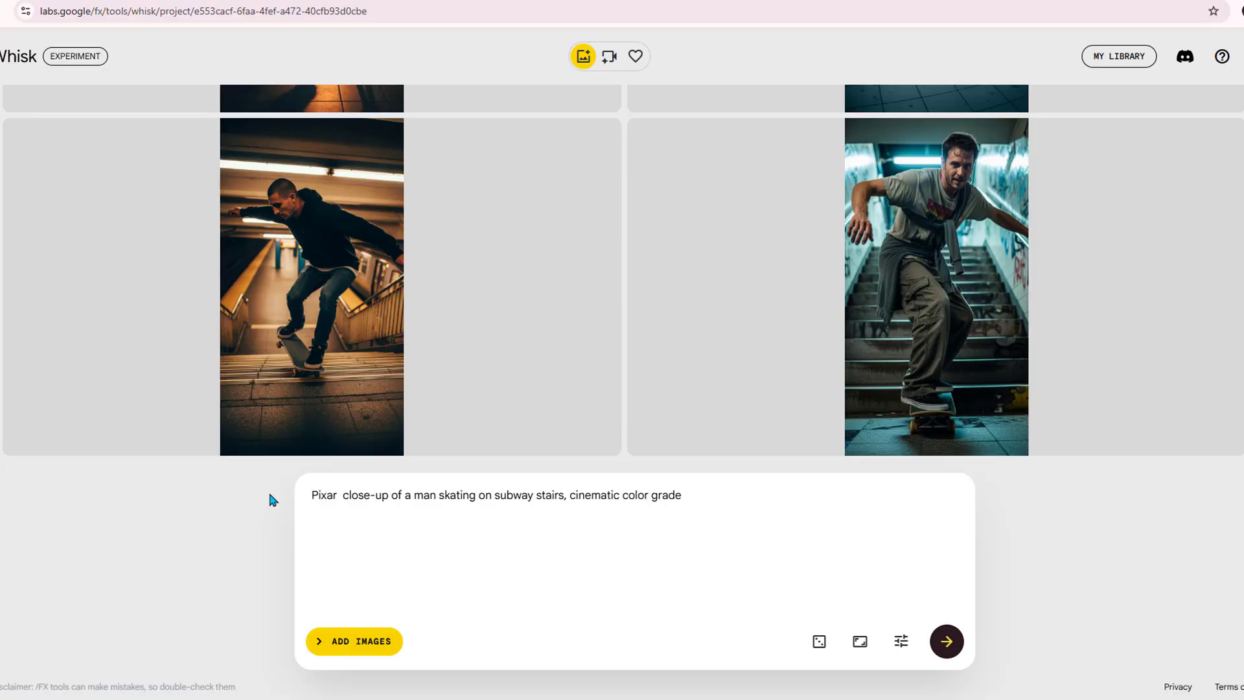
type("style animation")
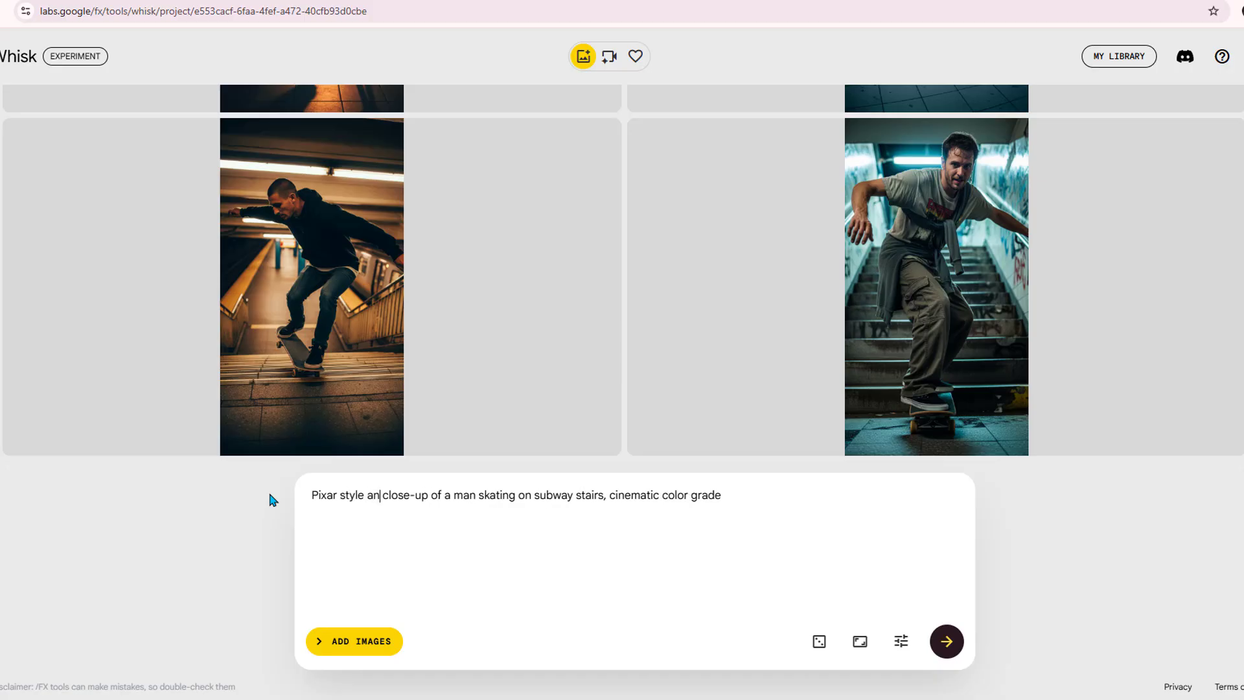
left_click(957, 648)
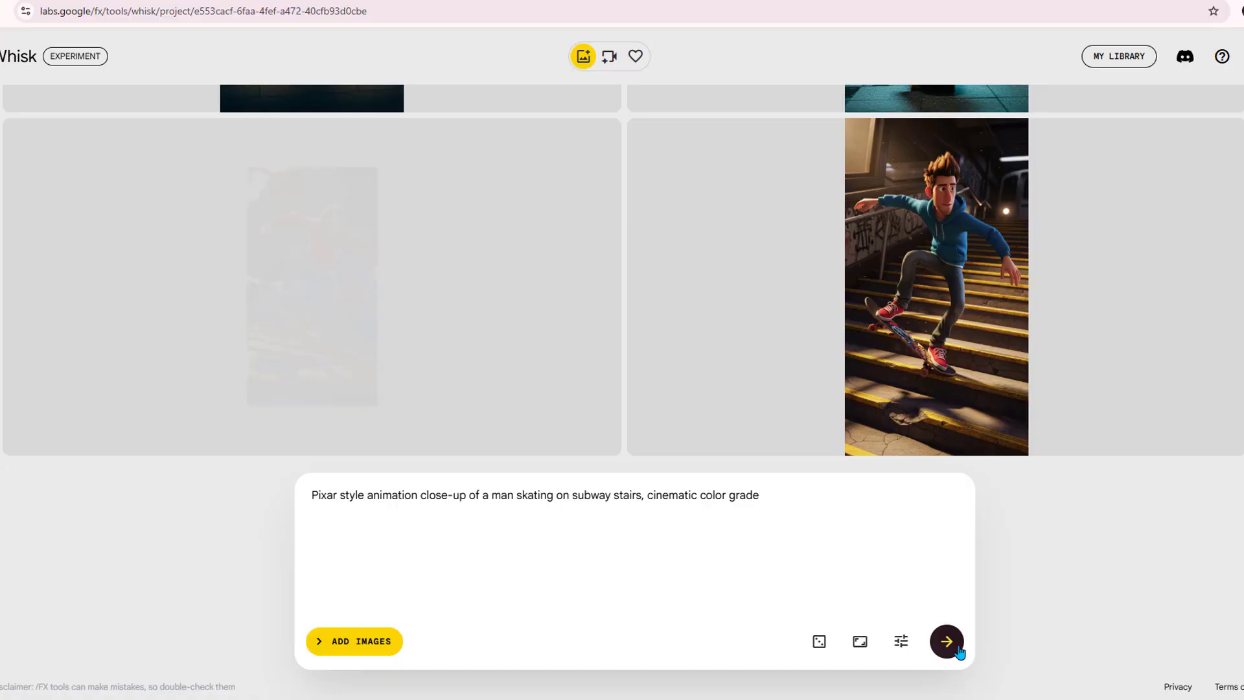
mouse_move(72, 181)
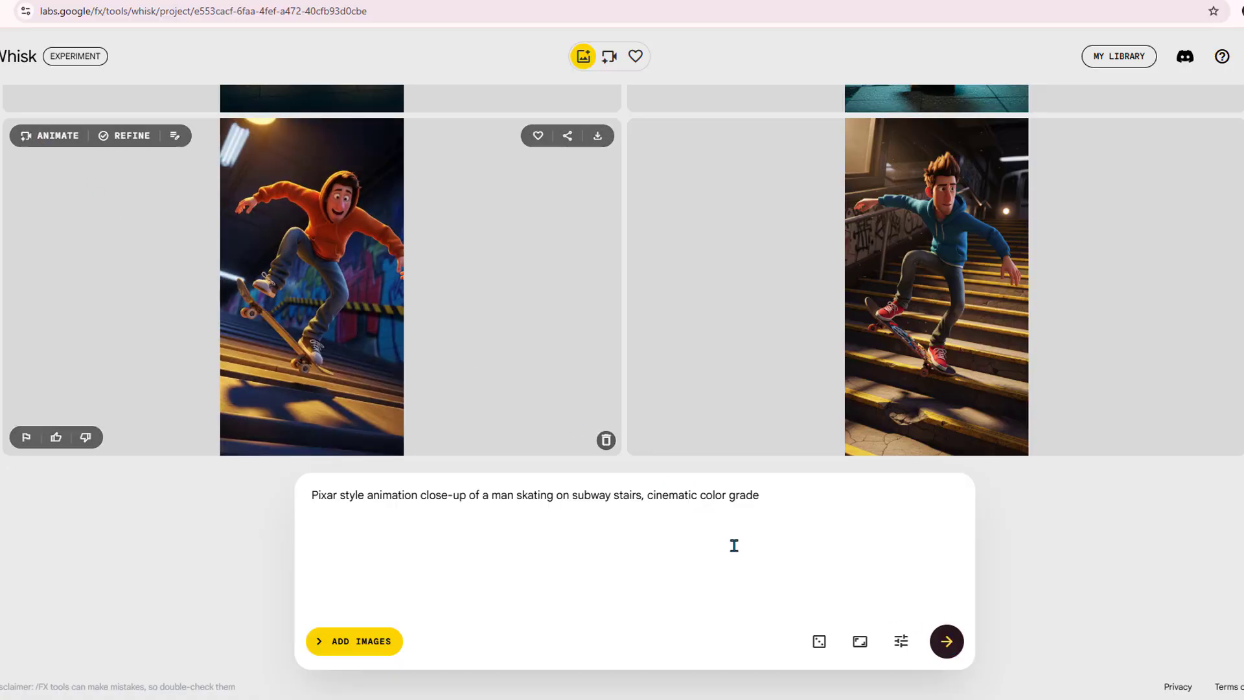
left_click(860, 641)
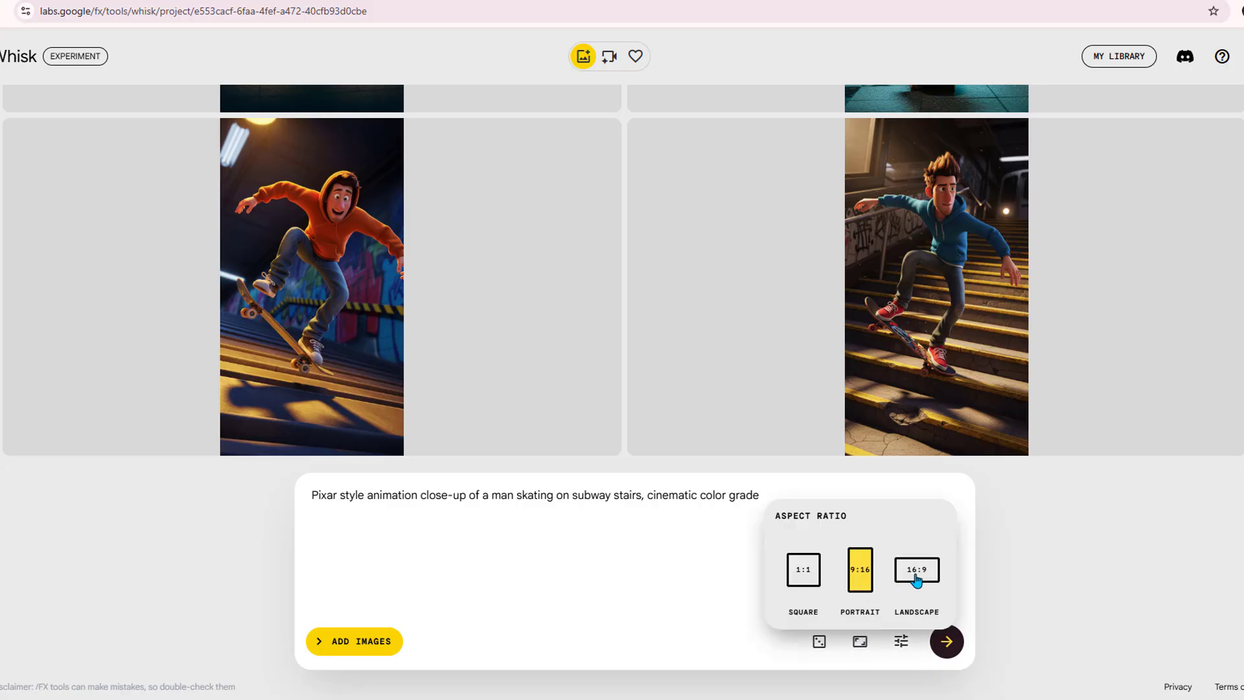
left_click(676, 520)
Refine the animated image of the skater in the orange hoodie with the edit "Change hoodie color to white".
mouse_move(75, 158)
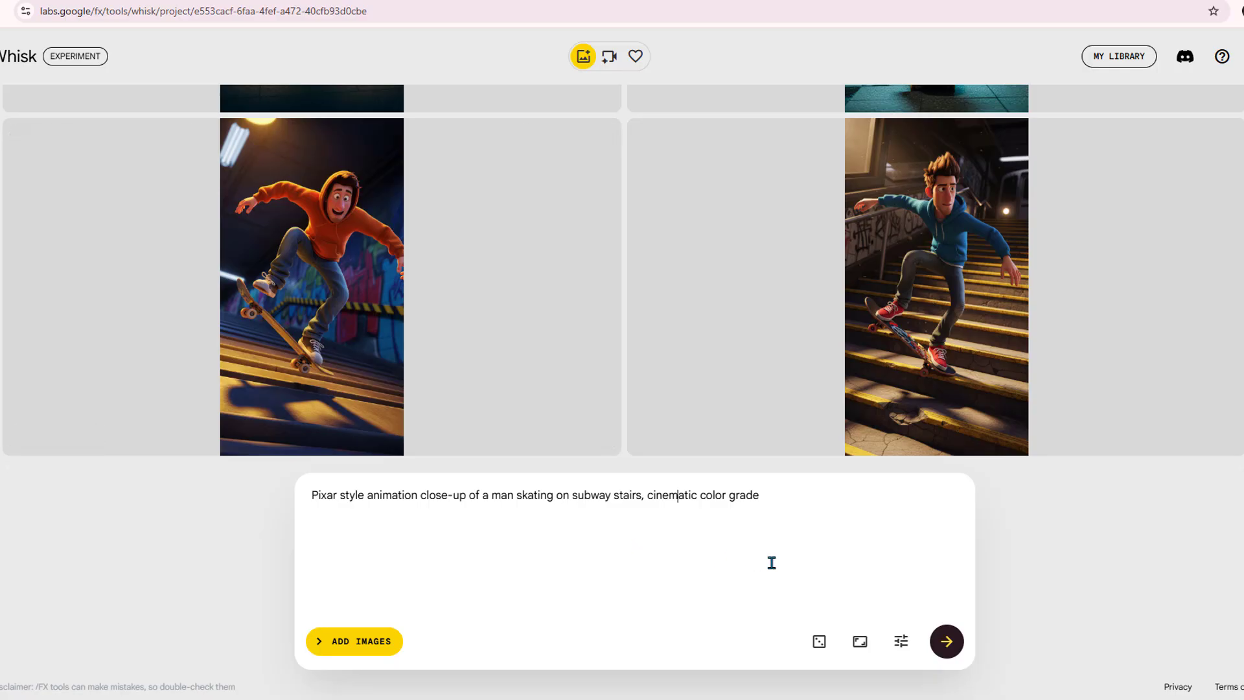
left_click(121, 147)
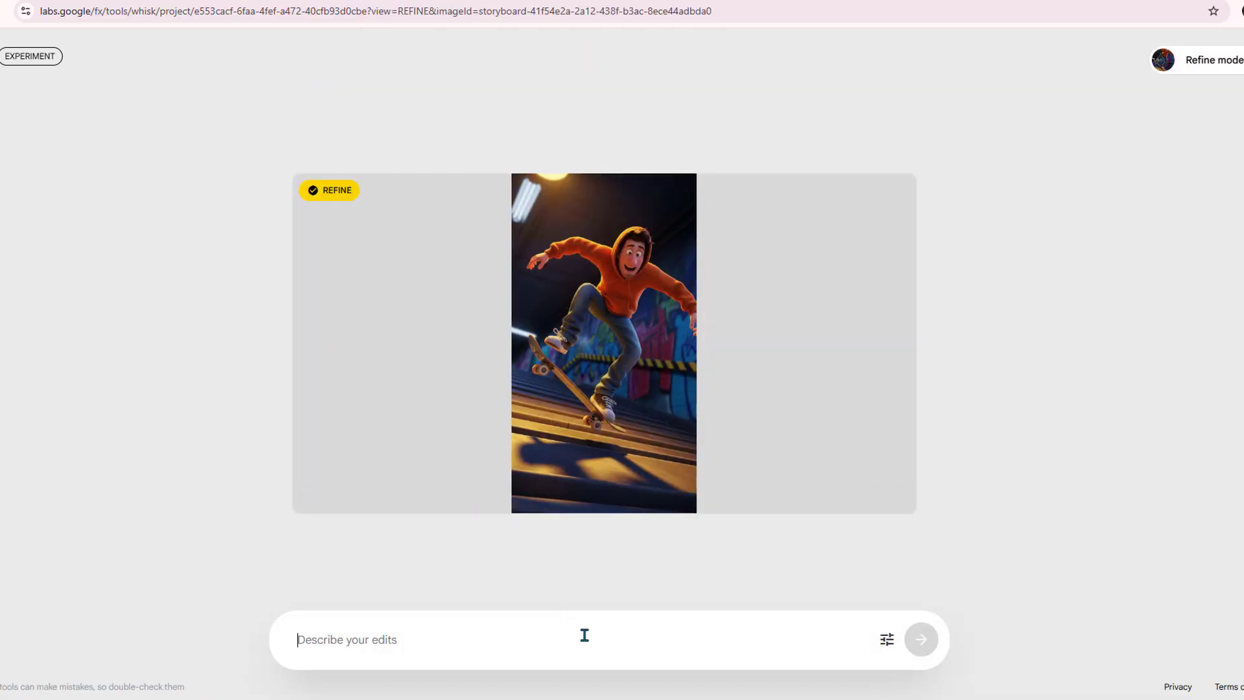
type("Change hoodie color to white")
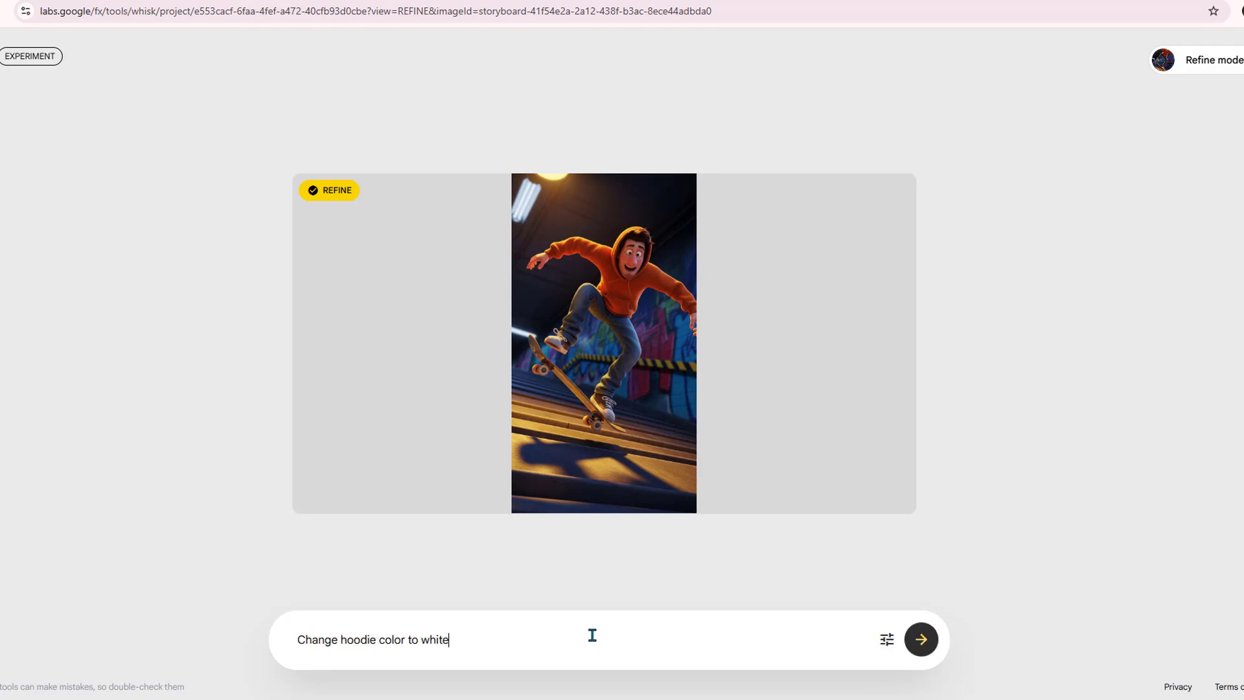
key("Return")
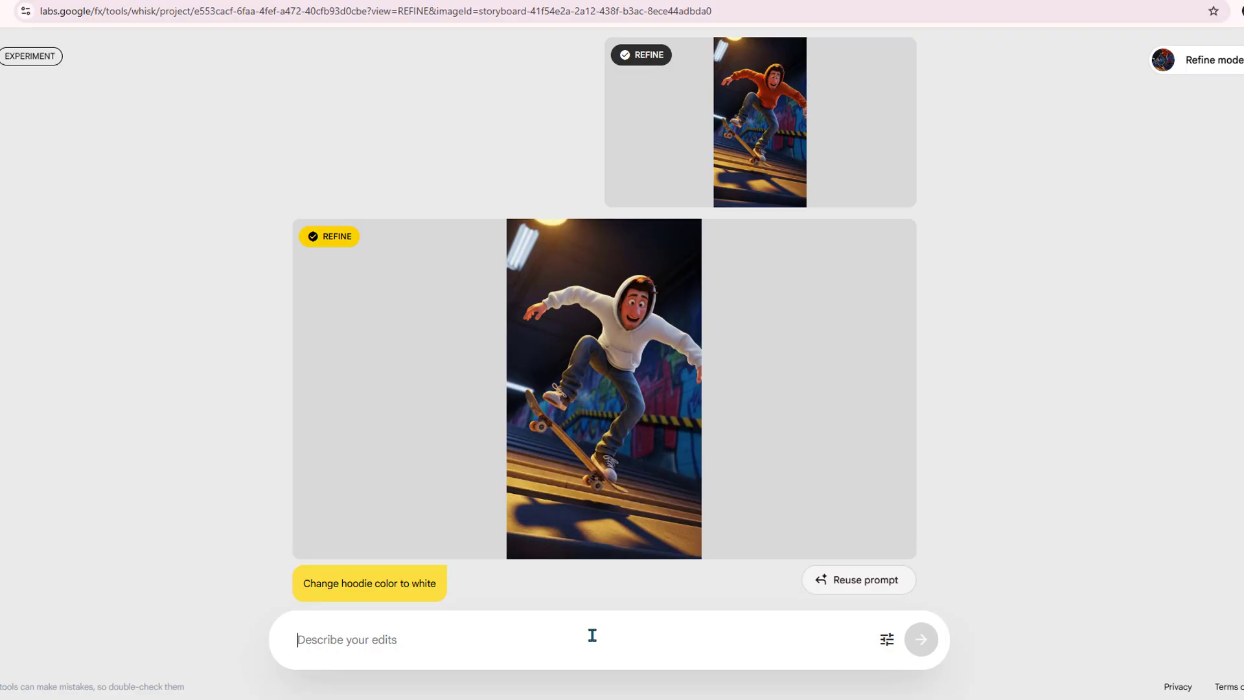
Refine the white-hoodie image with the edit "change background to park stairs" and return to the project's image gallery.
type("change background to park stairs")
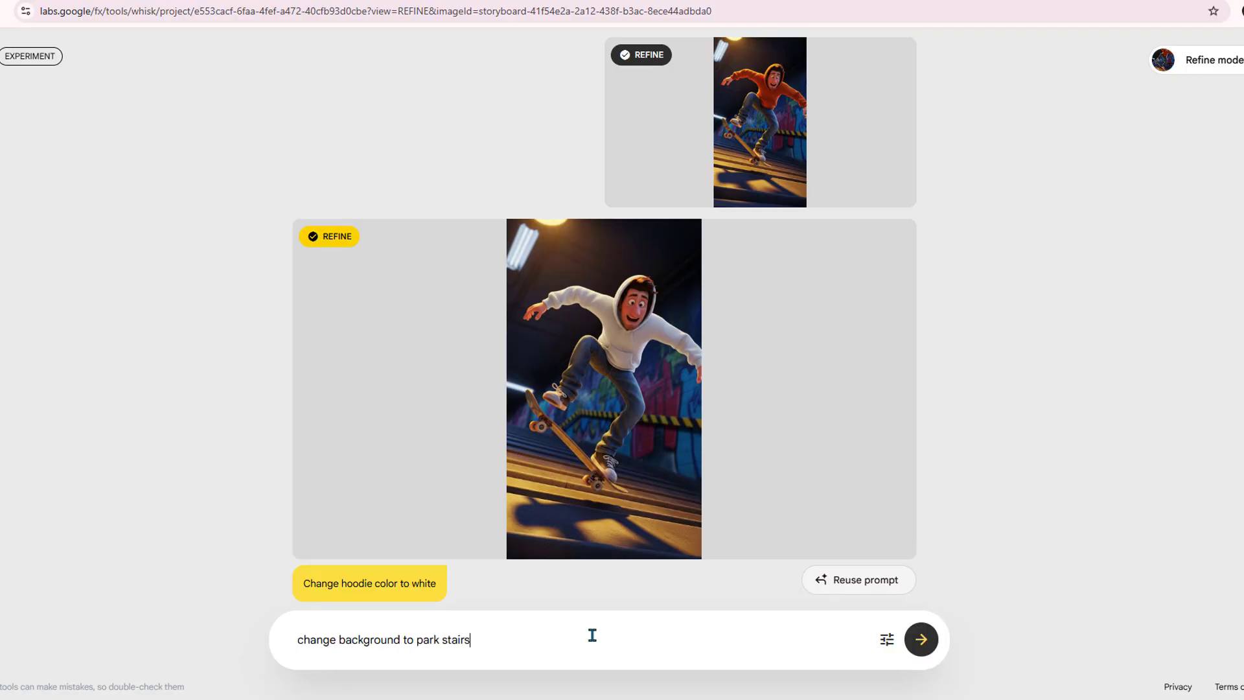
key("Return")
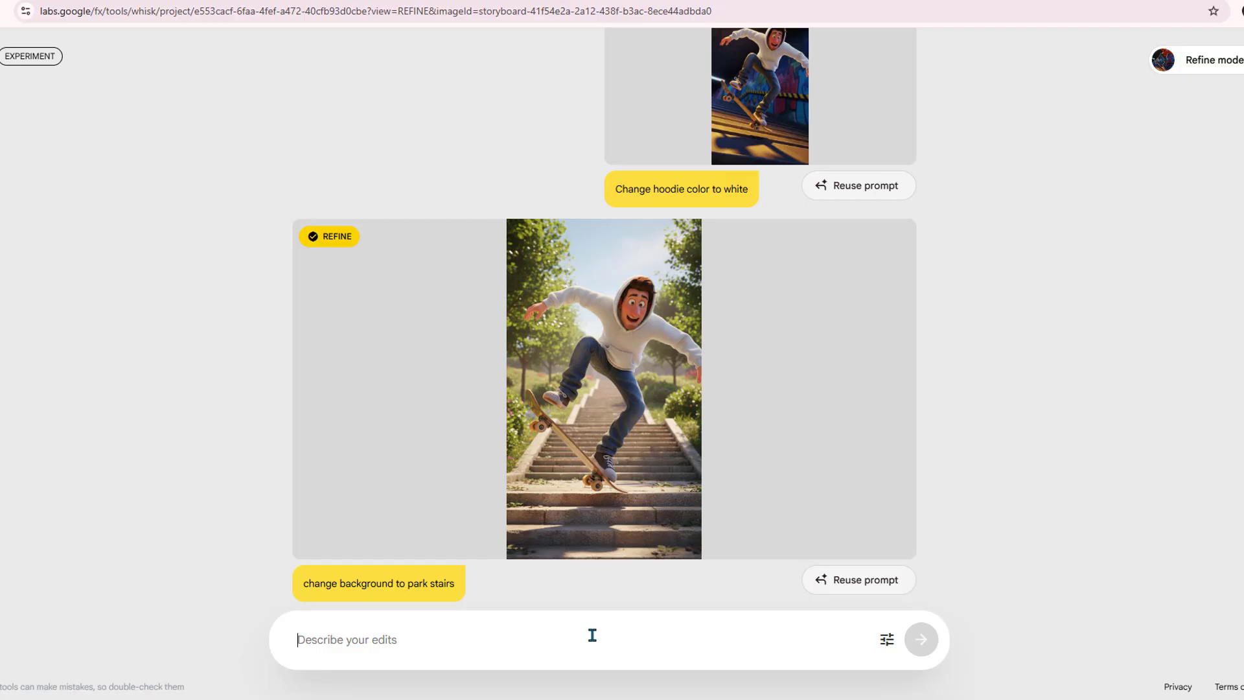
key("Escape")
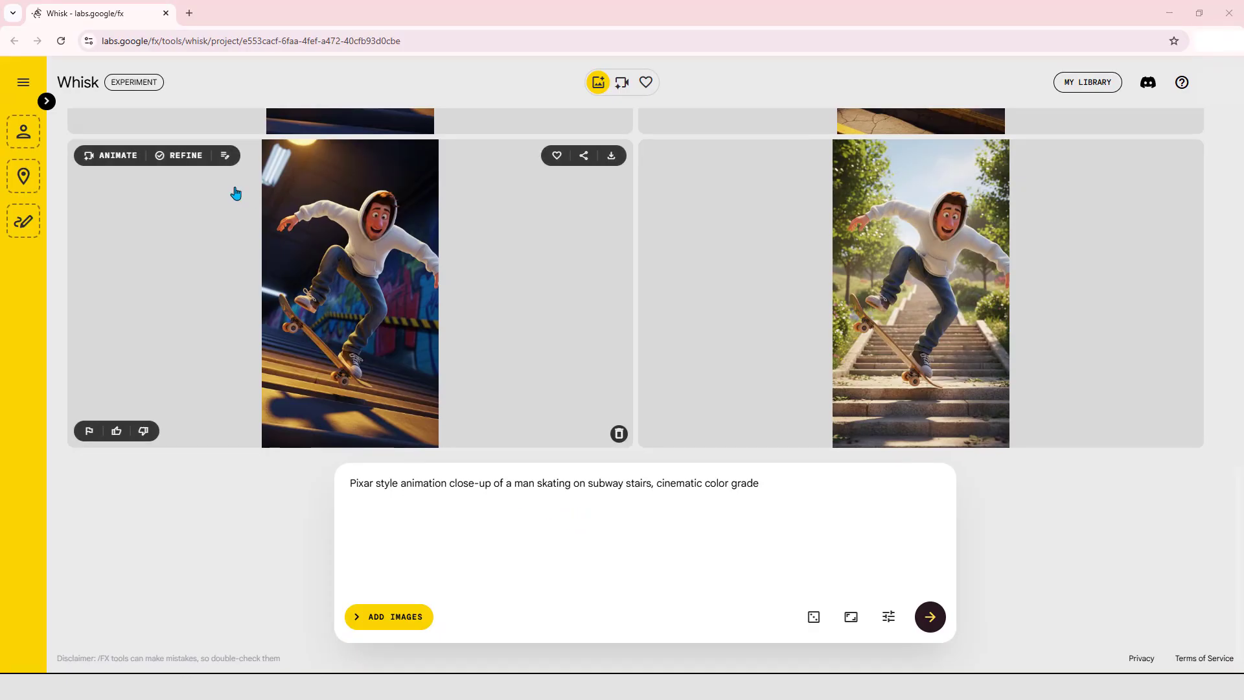
Search Google Images for "portrait of a man Freepik" in a new browser tab.
left_click(190, 12)
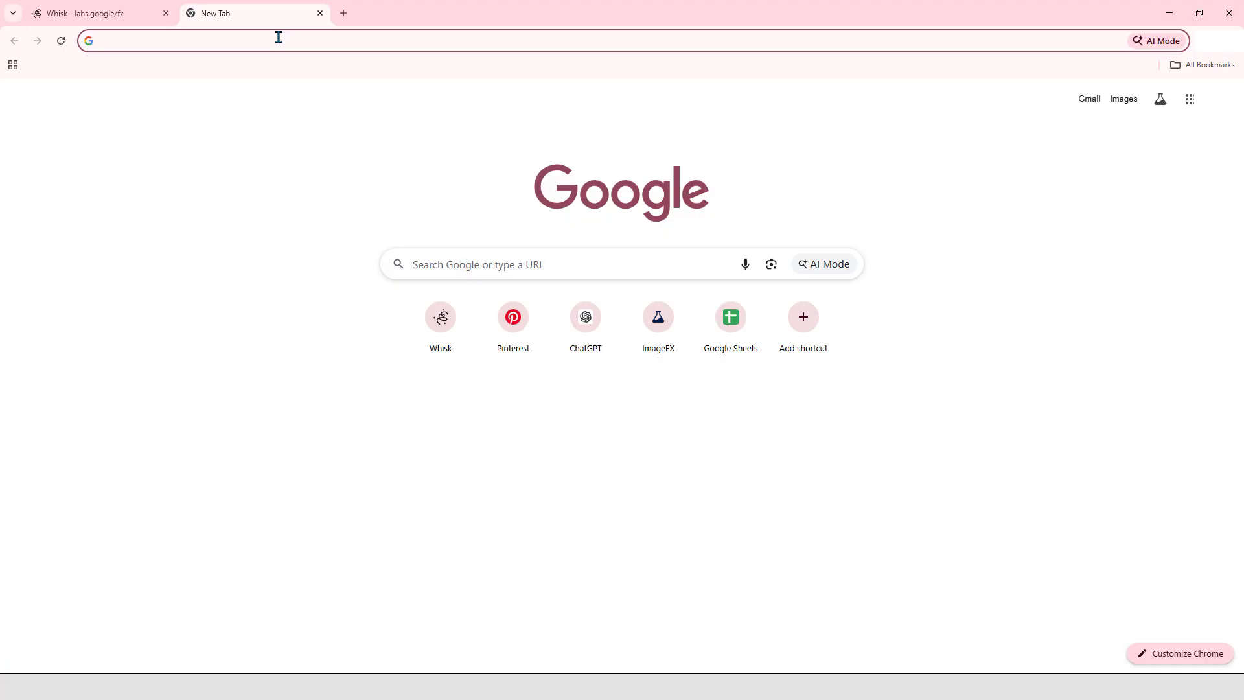
type("portrait of a man Freepik")
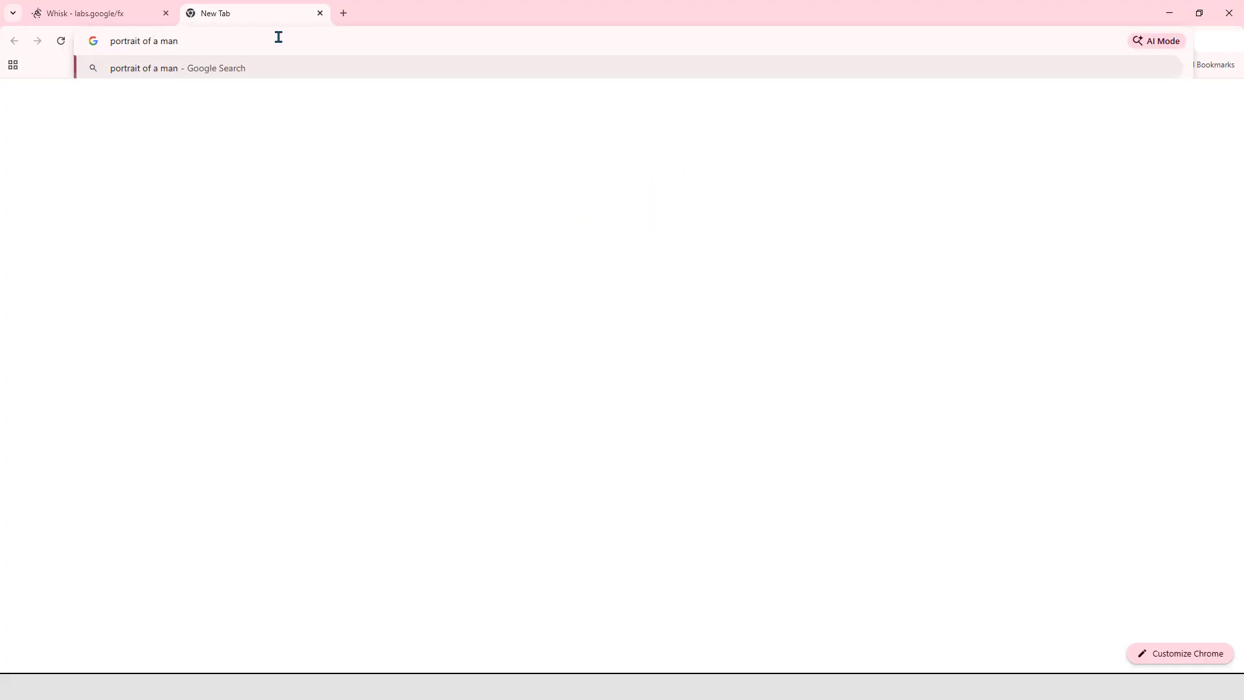
key("Return")
left_click(241, 139)
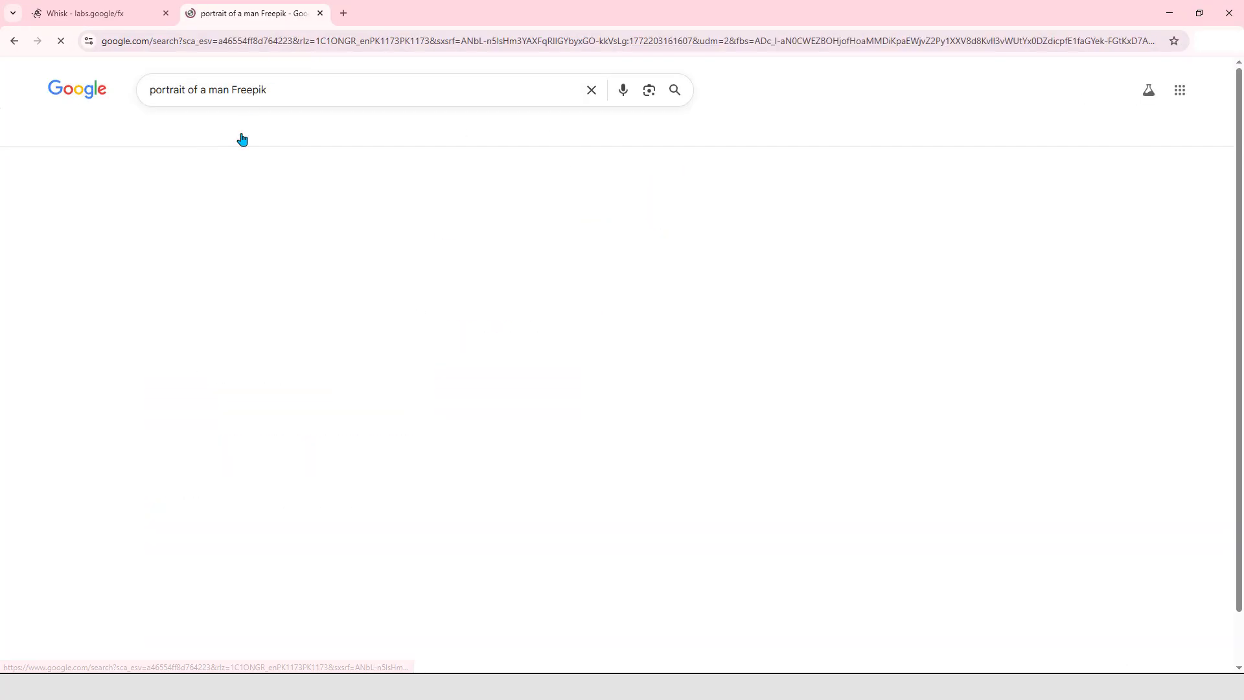
Save the Freepik portrait of the bearded man in a khaki shirt to the computer.
left_click(288, 213)
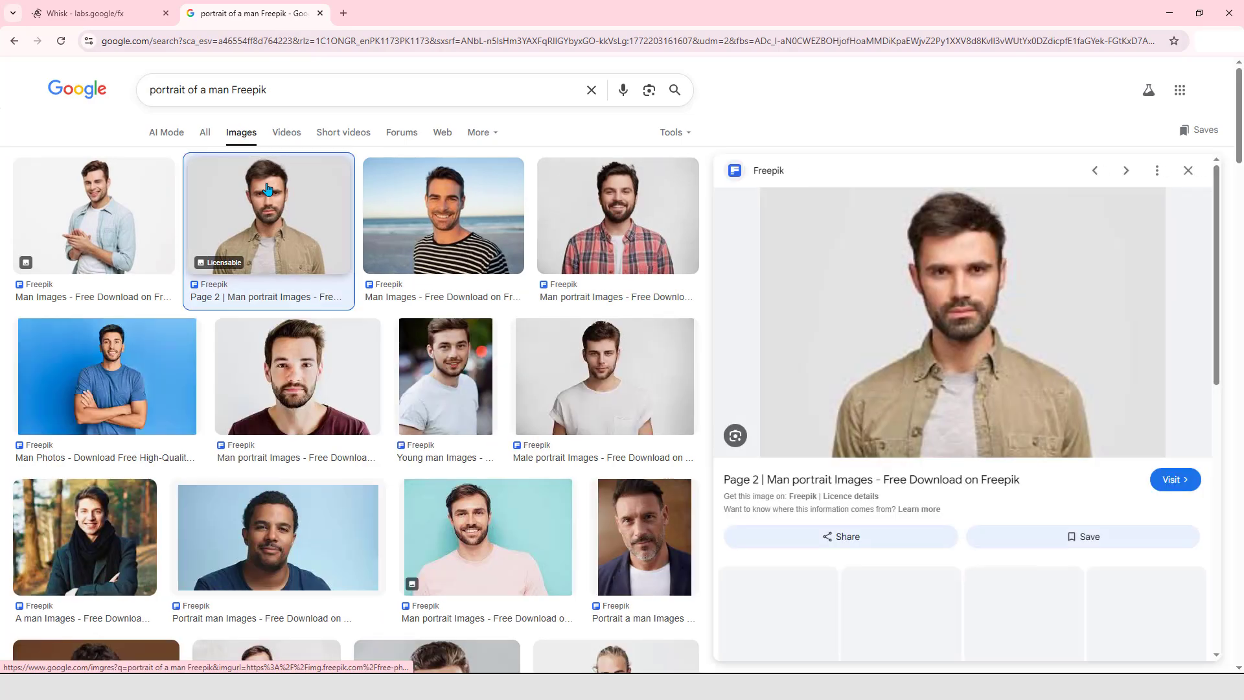
right_click(926, 285)
left_click(1001, 489)
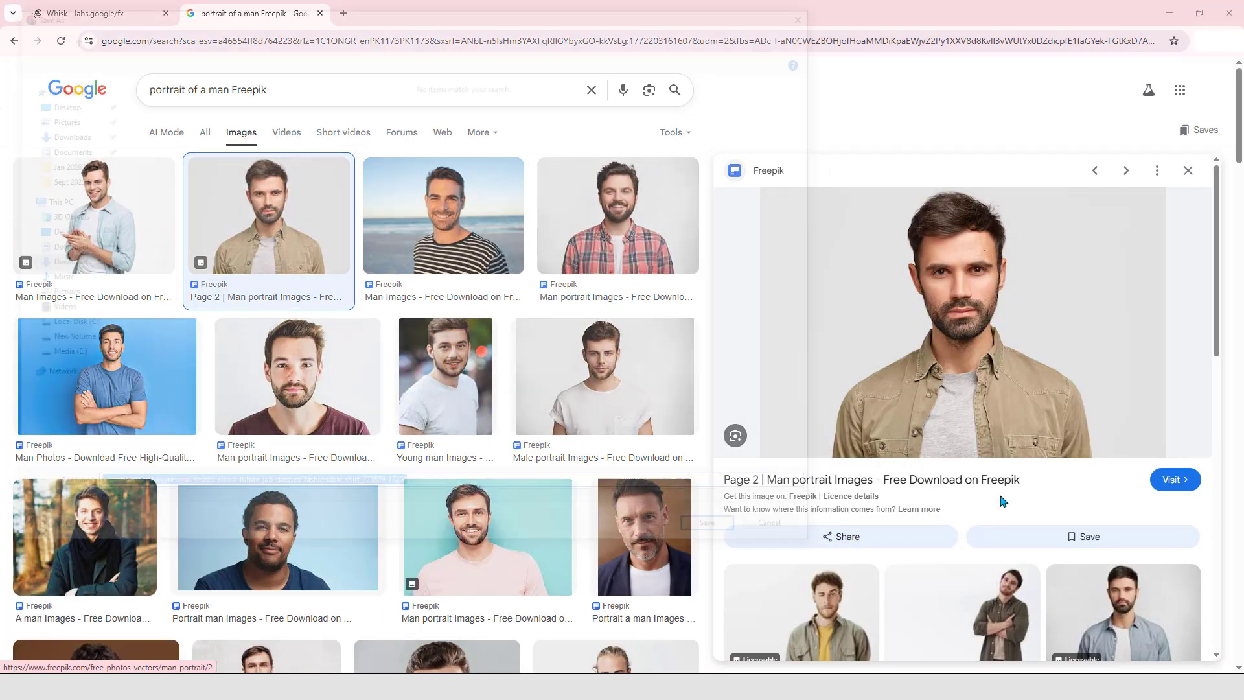
left_click(719, 528)
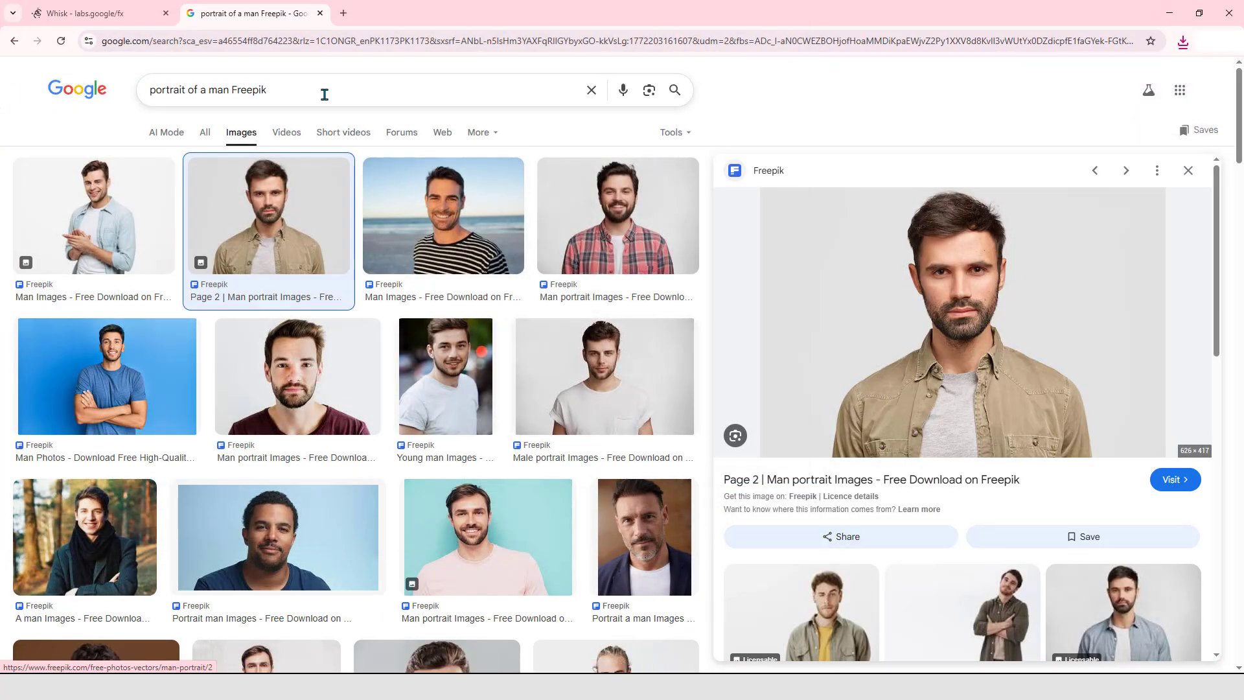
Switch back to Whisk and upload the saved portrait of the man as the subject image.
left_click(147, 15)
left_click(52, 101)
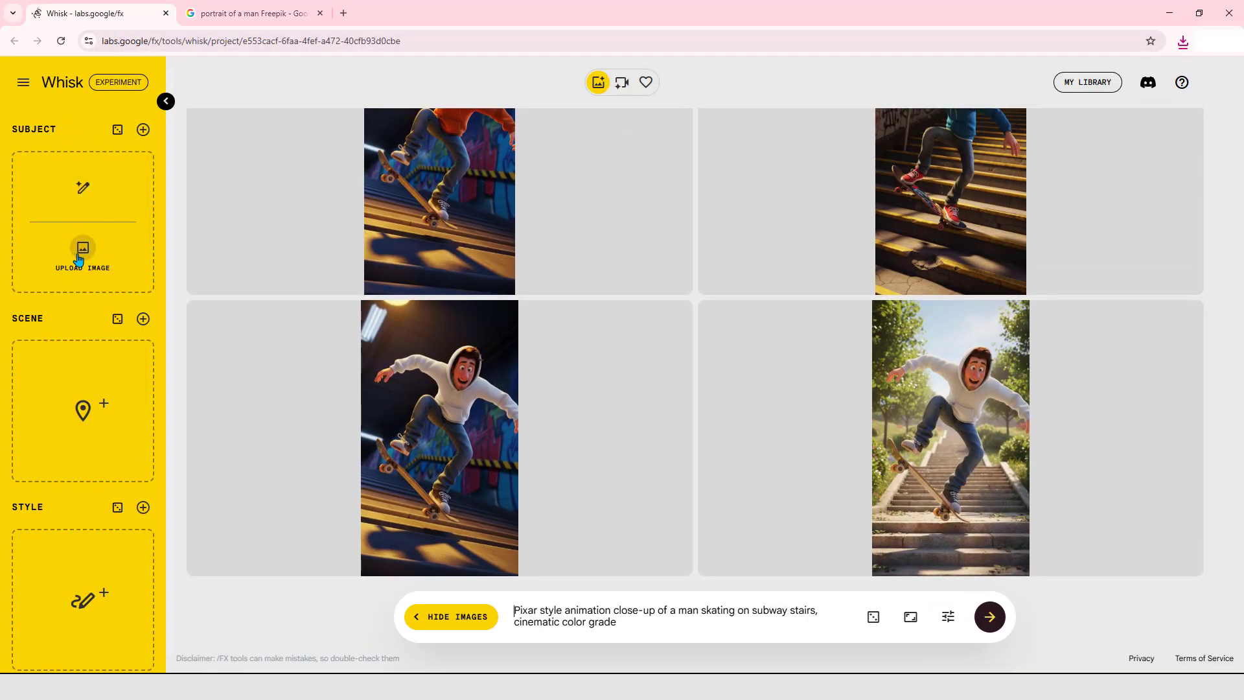
left_click(78, 259)
double_click(144, 121)
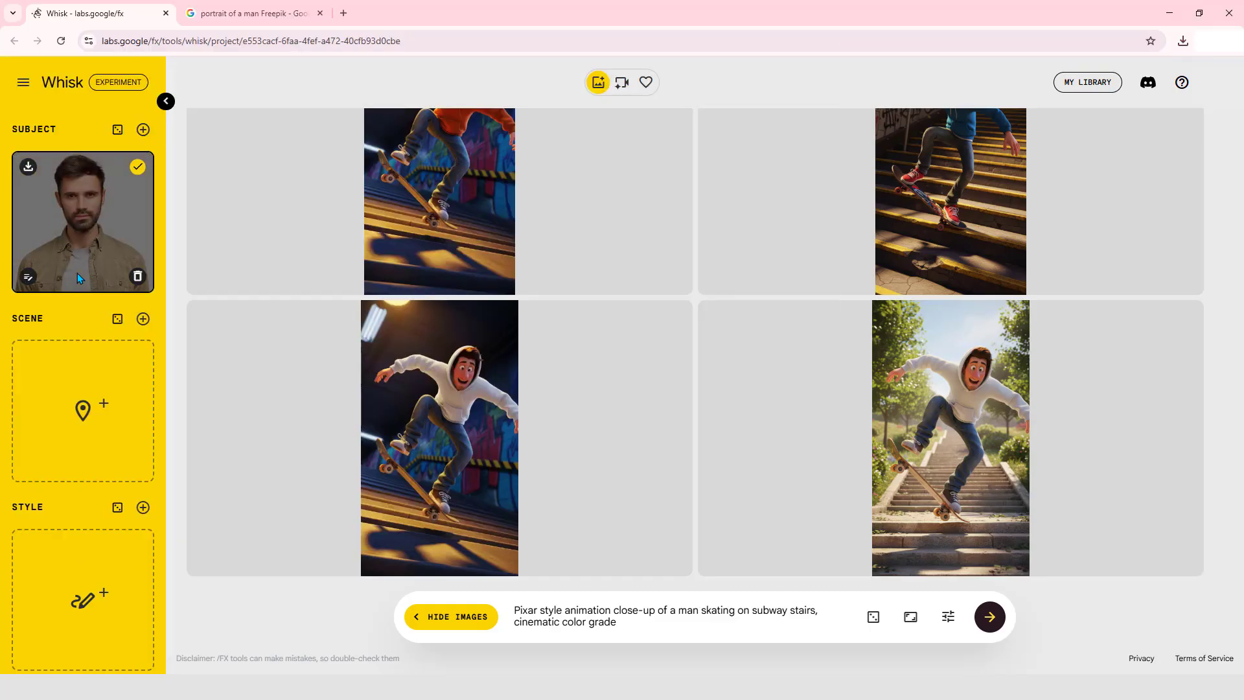
Replace the prompt with "Subject: riding a bike" and generate images of the portrait subject.
left_click_drag(664, 623, 517, 610)
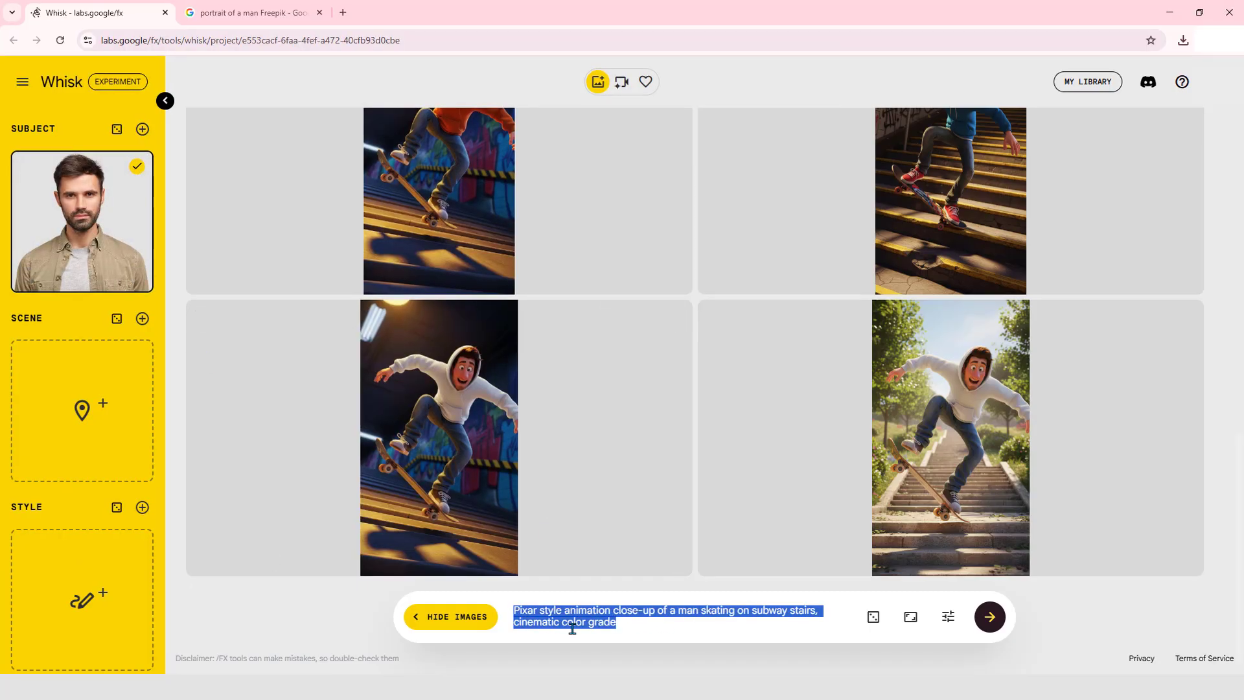
key("BackSpace")
type("Subject: r")
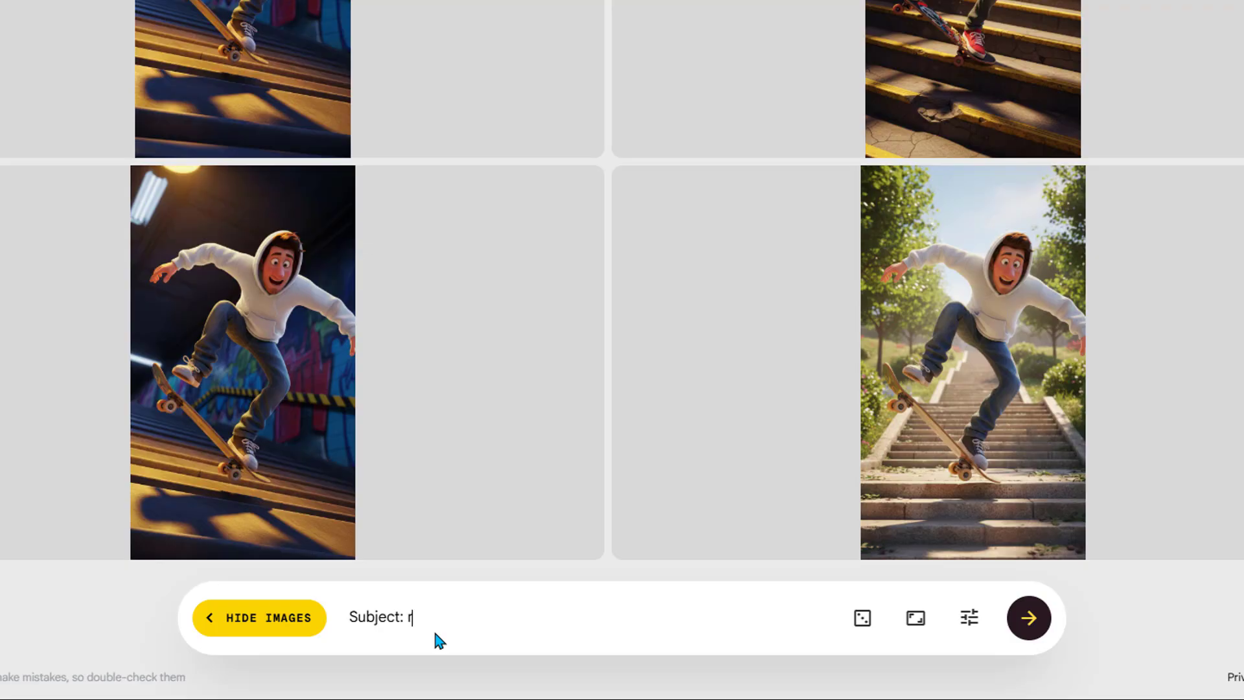
type("iding a bike")
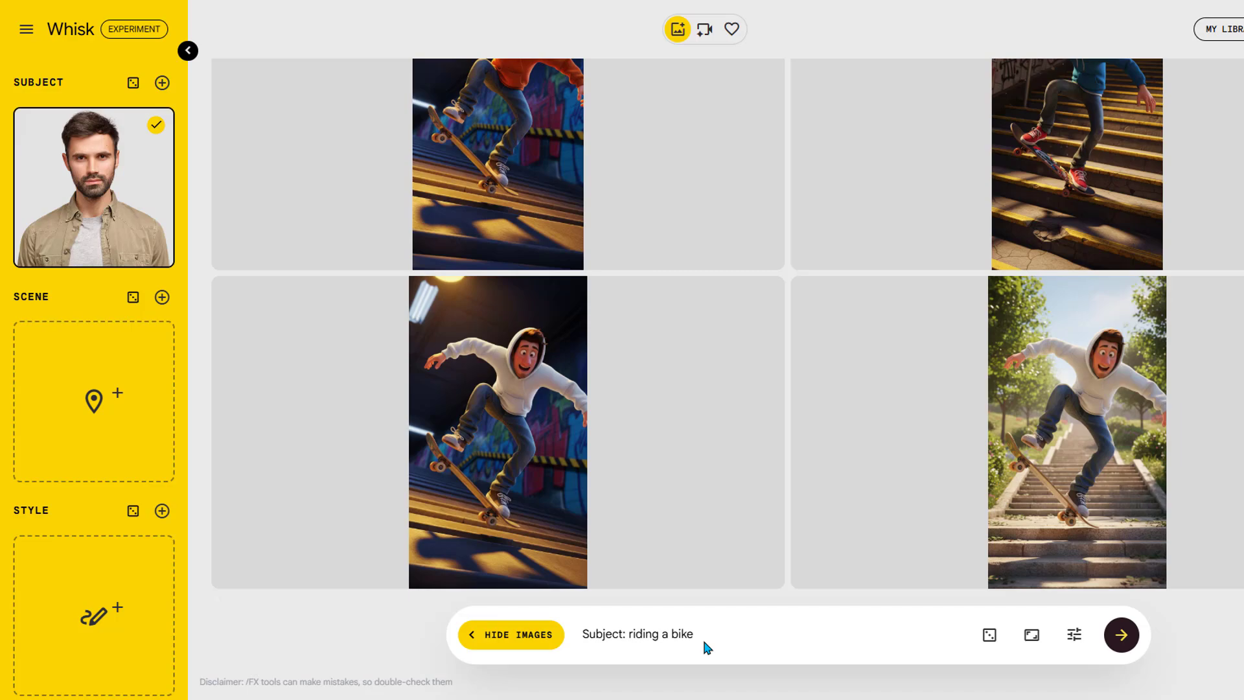
left_click(1132, 649)
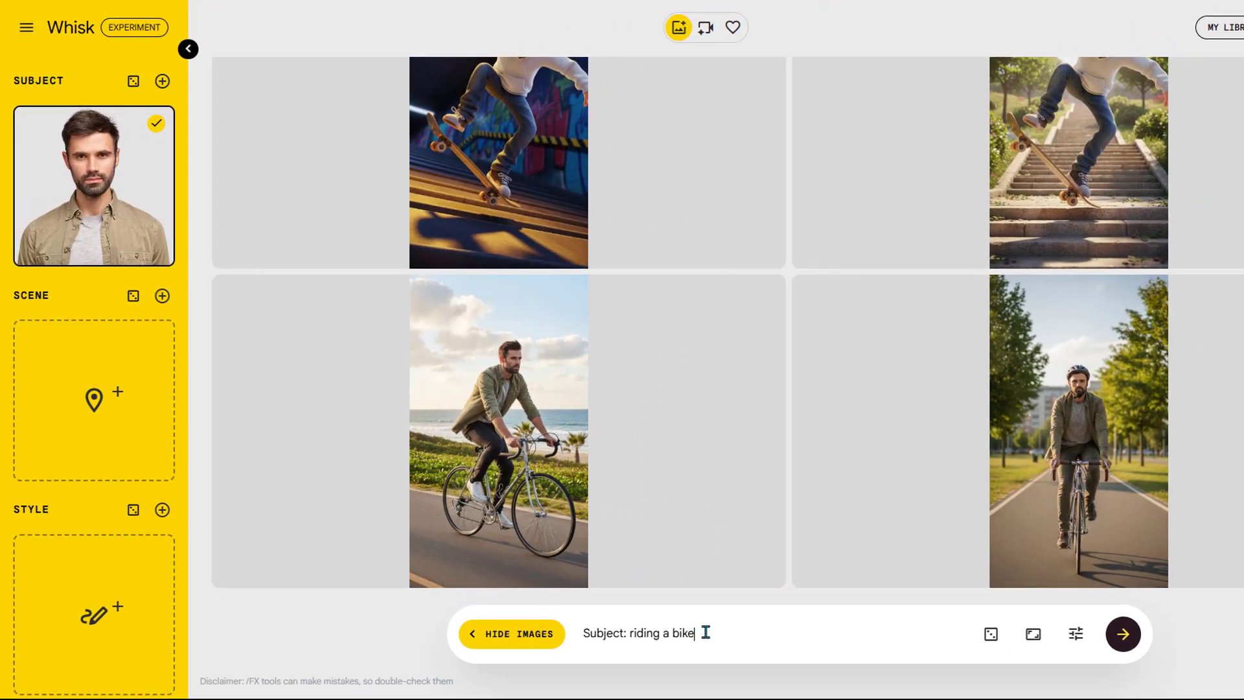
Change the prompt to "Subject: sitting in a coffee shop, using laptop" and generate new images.
left_click_drag(742, 656, 672, 655)
type("sitting in a coffee shop, using laptop")
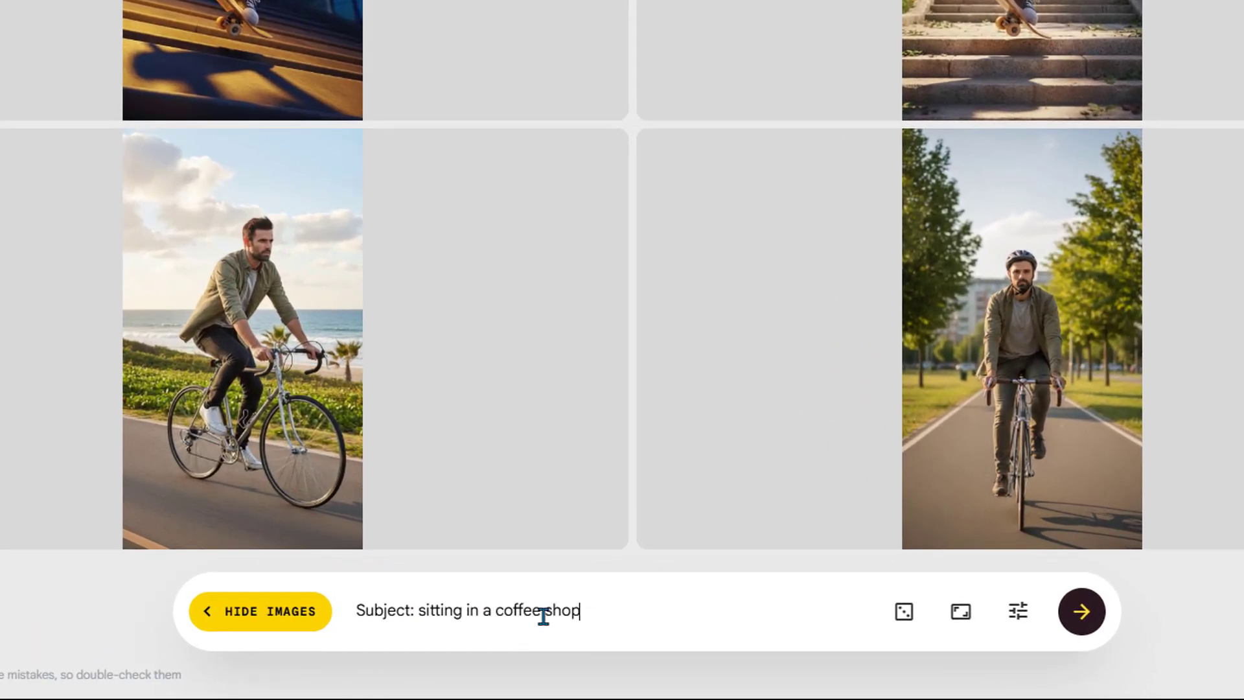
left_click(1082, 611)
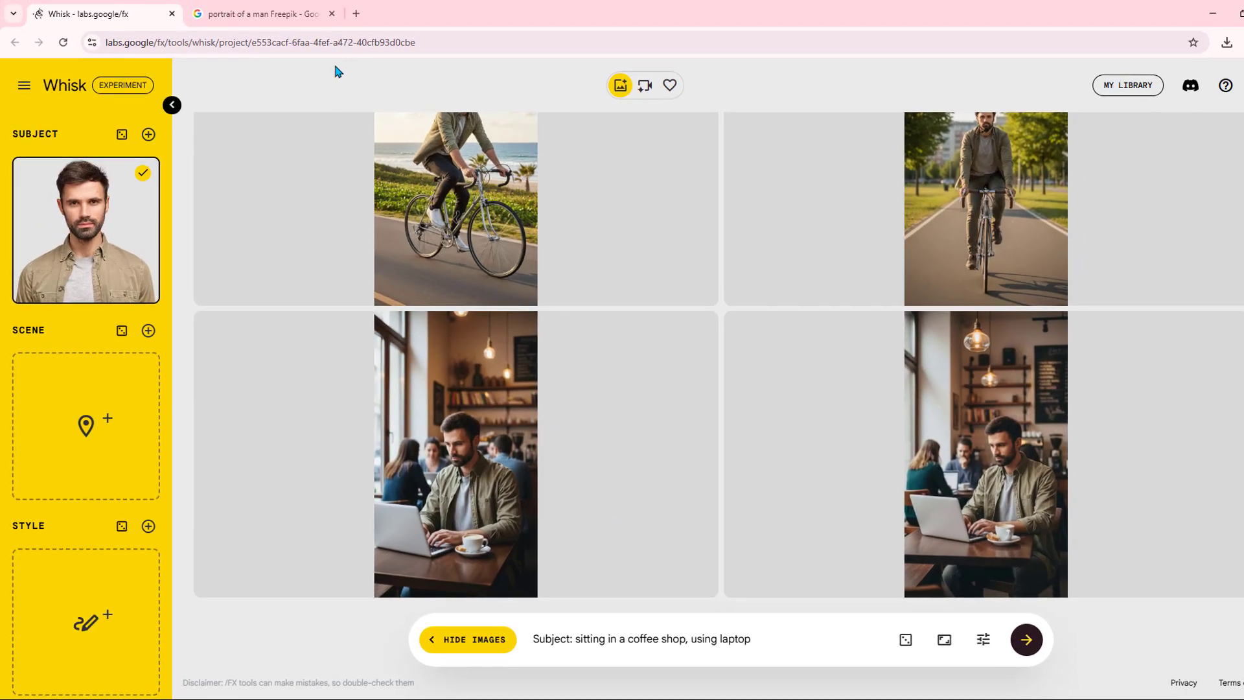
Switch to the Google Images browser tab and search for "coffee shop seat".
left_click(292, 13)
triple_click(317, 96)
type("coffee shop sea")
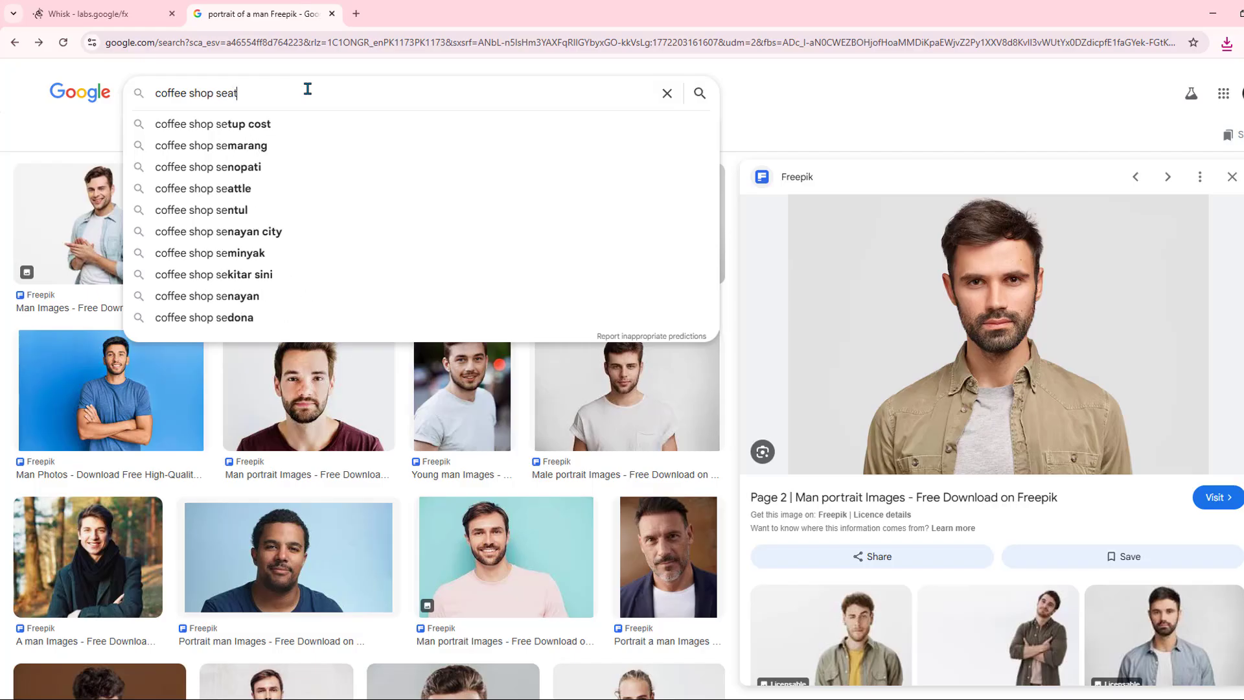
type("t")
key("Return")
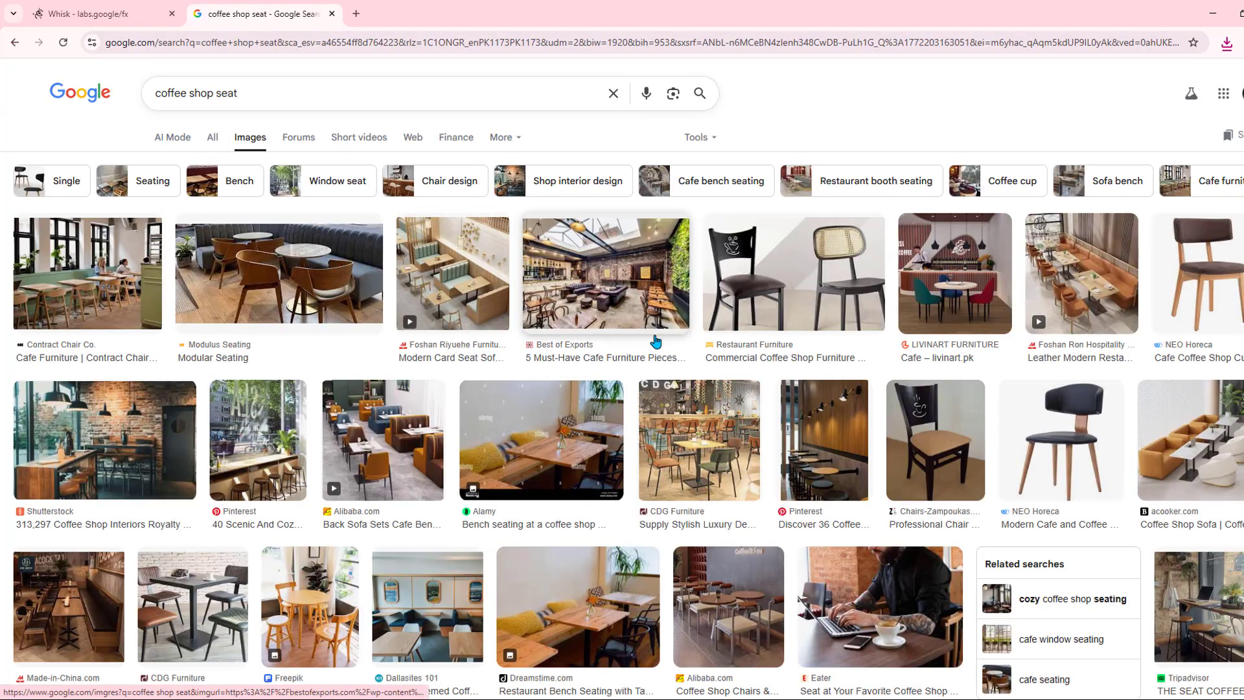
Save the Tripadvisor photo of the coffee house window counter with wooden stools to the computer.
left_click(1198, 605)
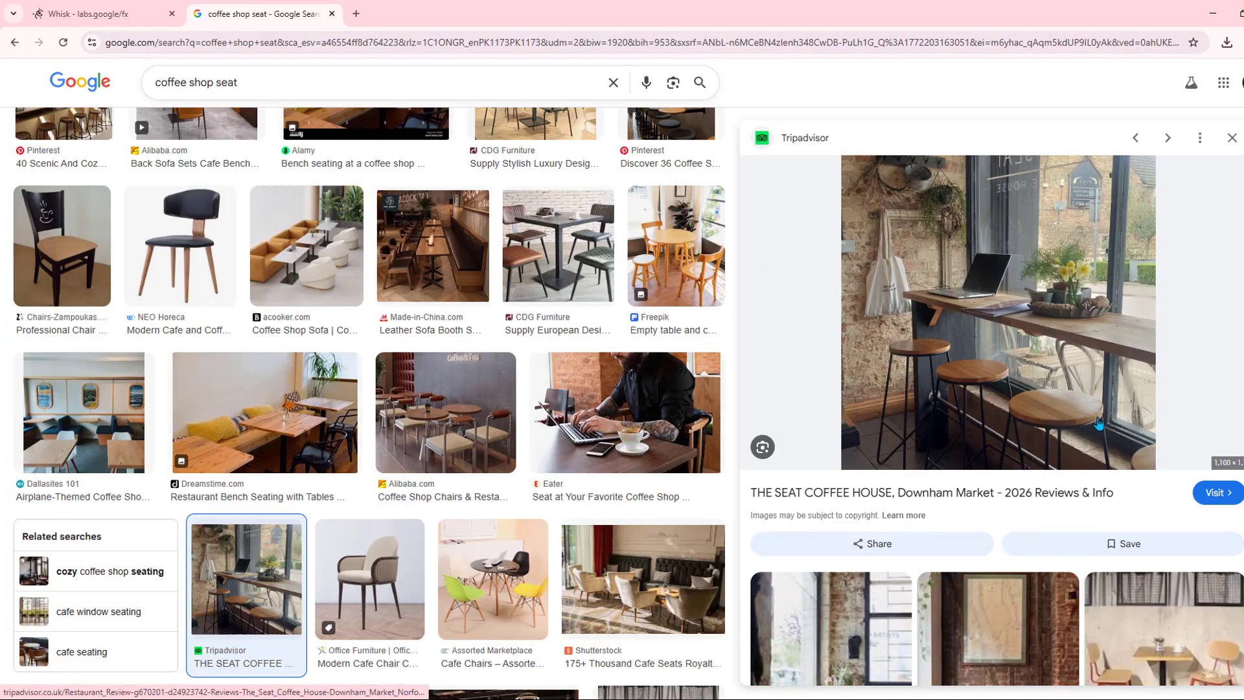
right_click(987, 294)
left_click(1062, 516)
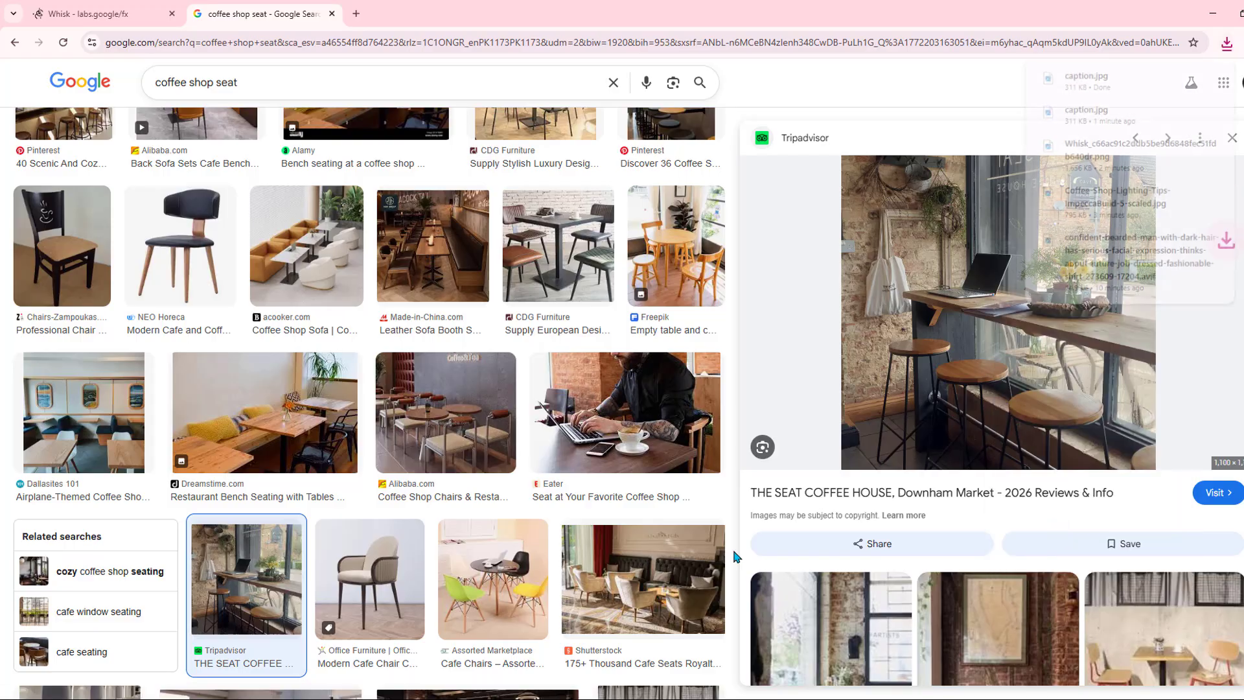
Switch back to Whisk, upload the saved coffee shop photo as the scene image, and generate images with it.
key("ctrl+shift+Tab")
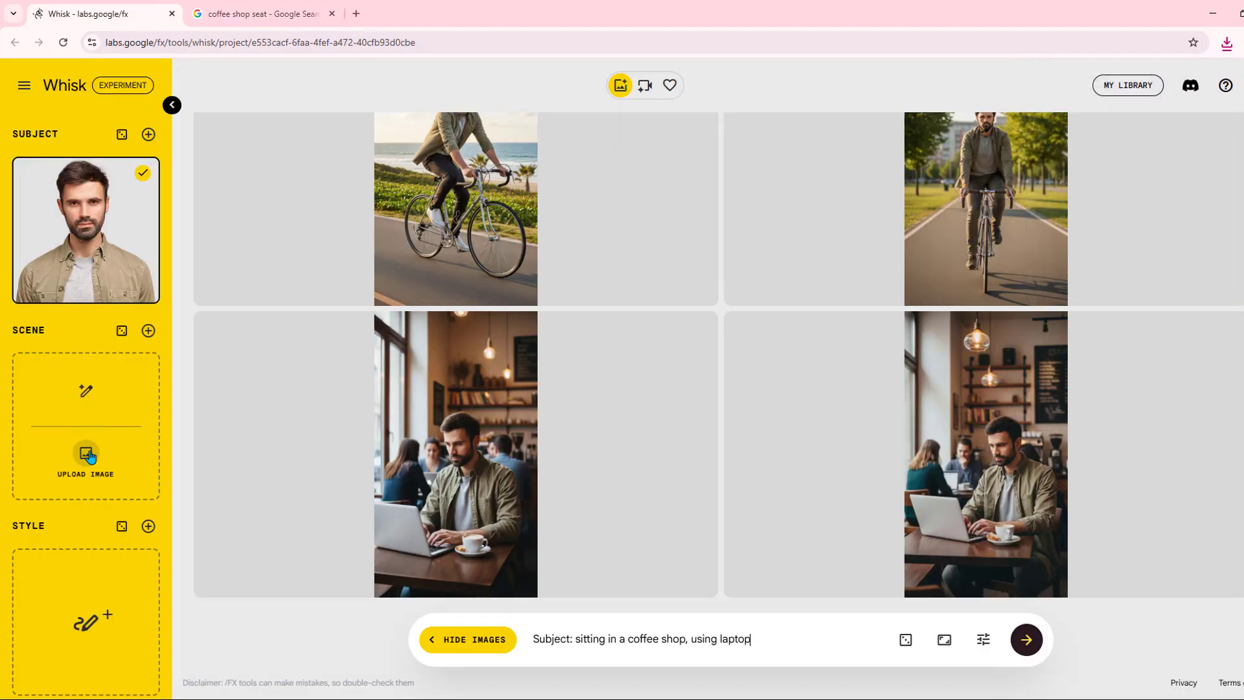
left_click(86, 453)
double_click(151, 115)
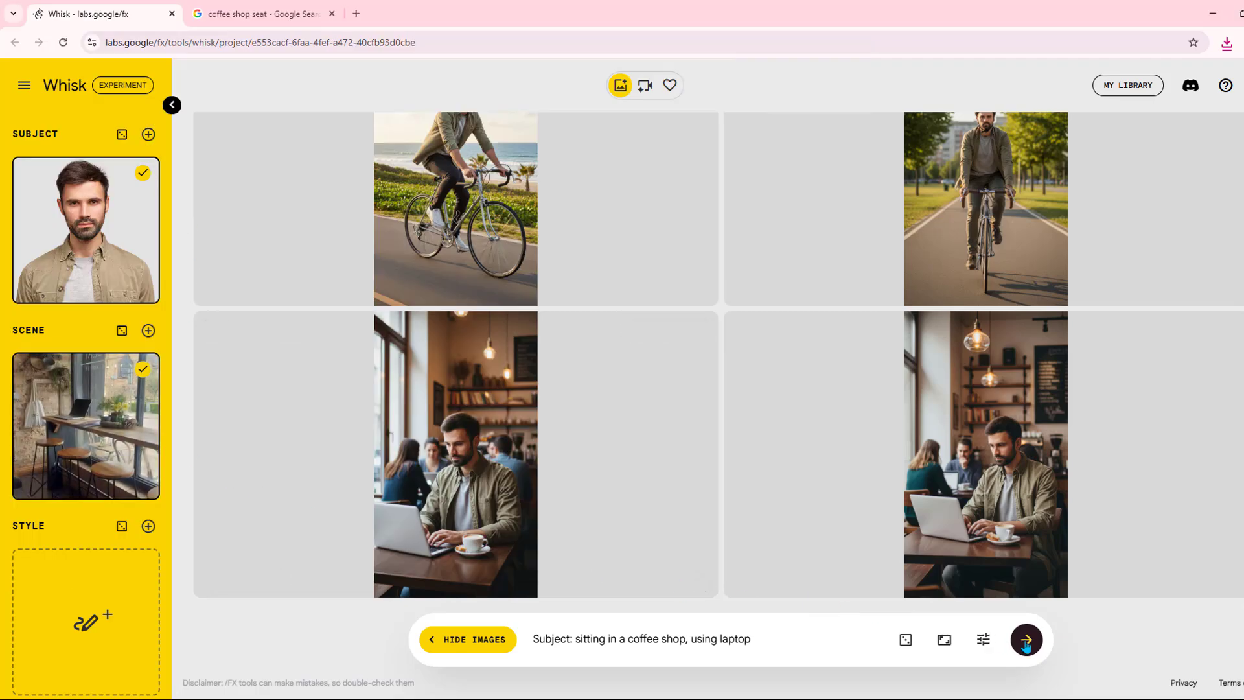
left_click(1026, 640)
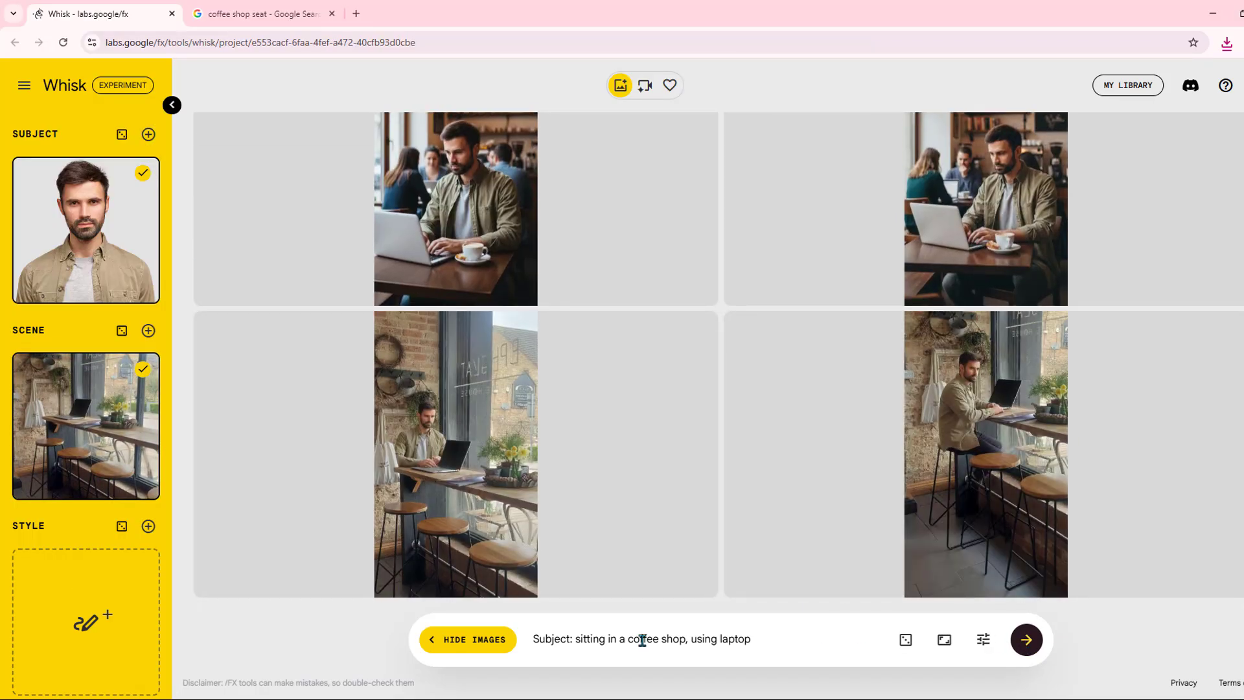
Change the prompt to 'back shot of "subject" sitting in a coffee shop, using laptop' and generate images.
left_click_drag(576, 640, 531, 646)
type("back shot")
type(" of \"subje")
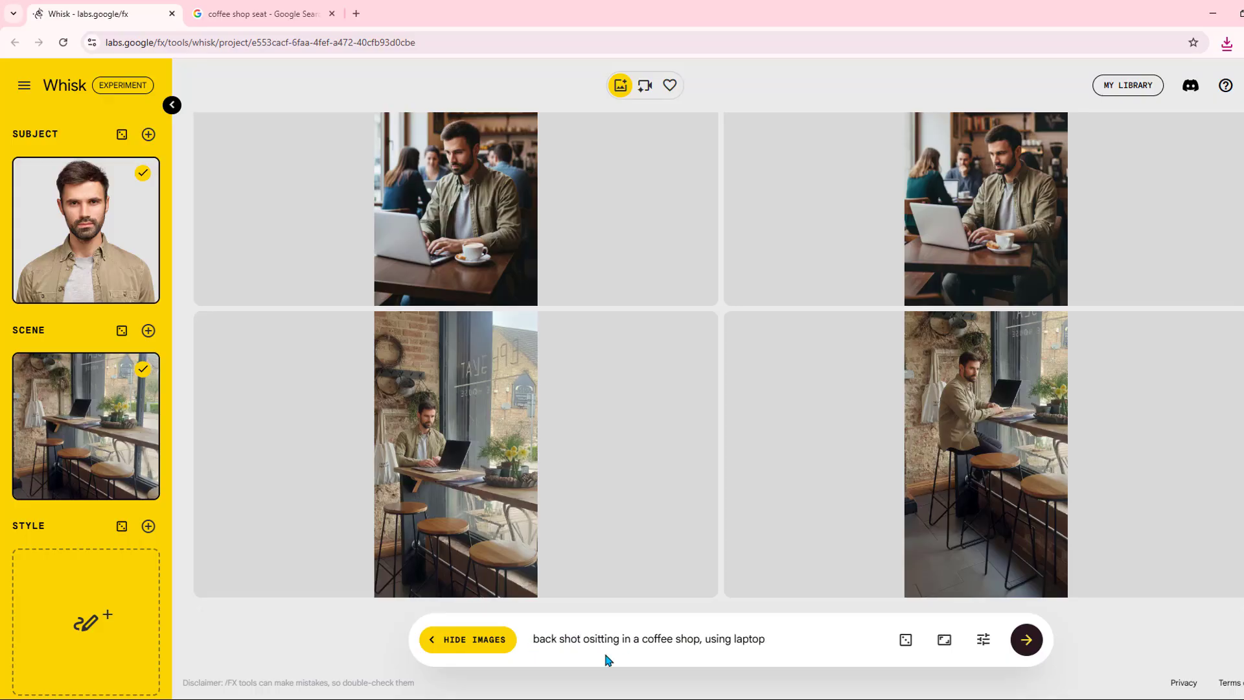
type("ct\"")
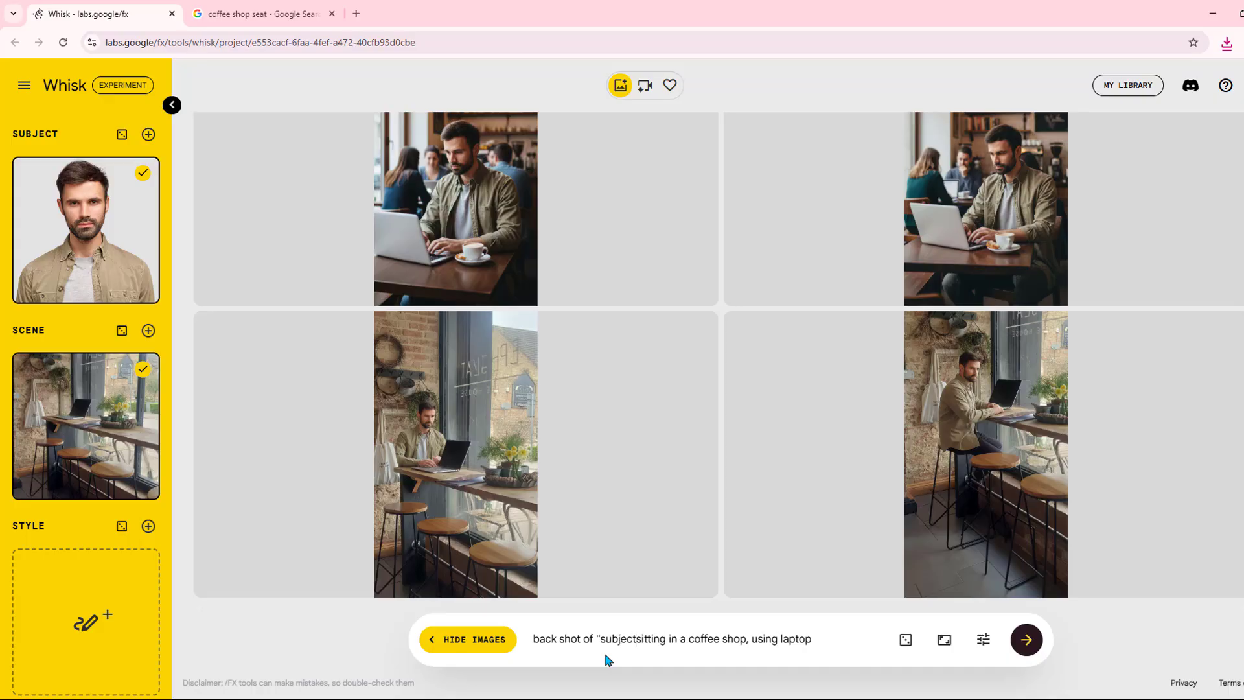
left_click_drag(533, 640, 821, 640)
left_click(1028, 643)
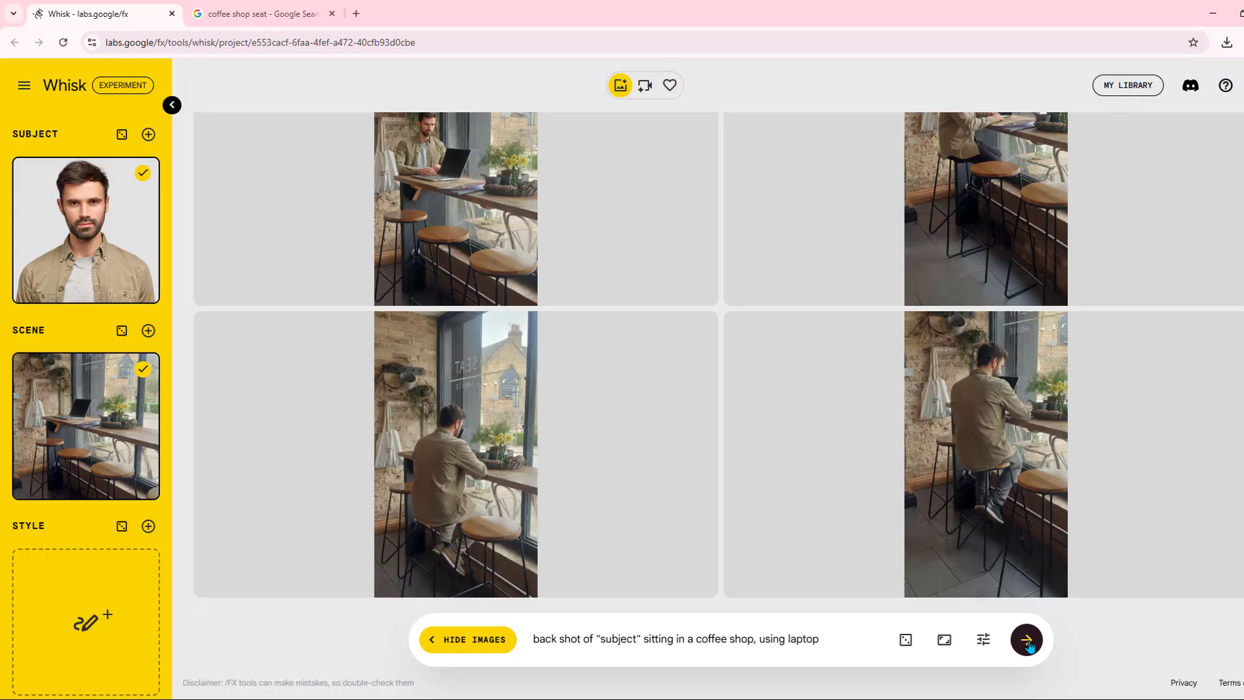
Add the prompt line "Scene: Remove flowers on table, keep laptop turned on", generate images, and briefly view the second result enlarged.
mouse_move(1028, 493)
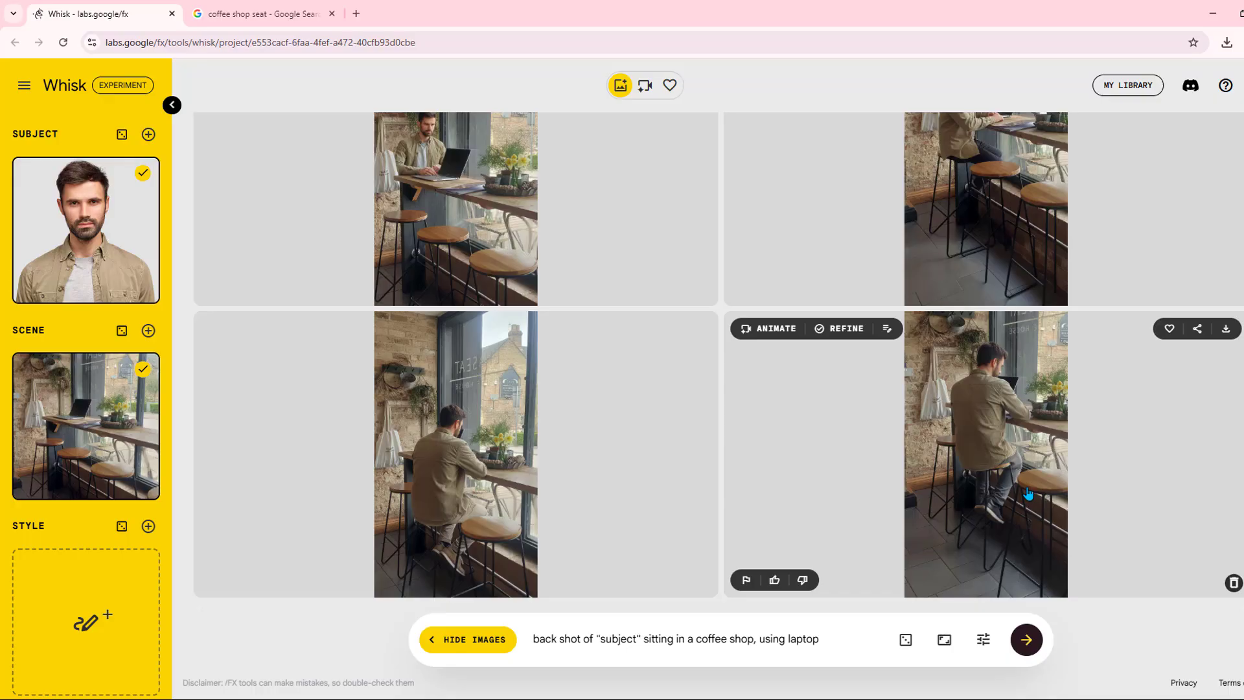
left_click(839, 644)
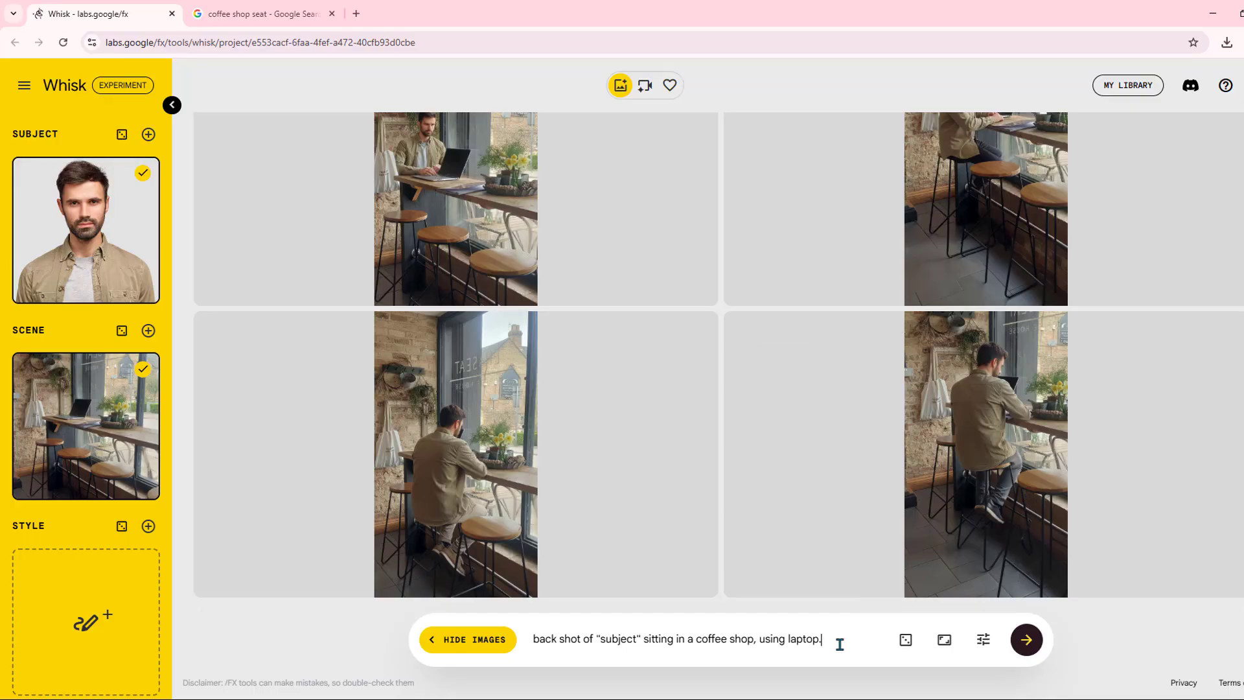
type(".")
key("shift+Return")
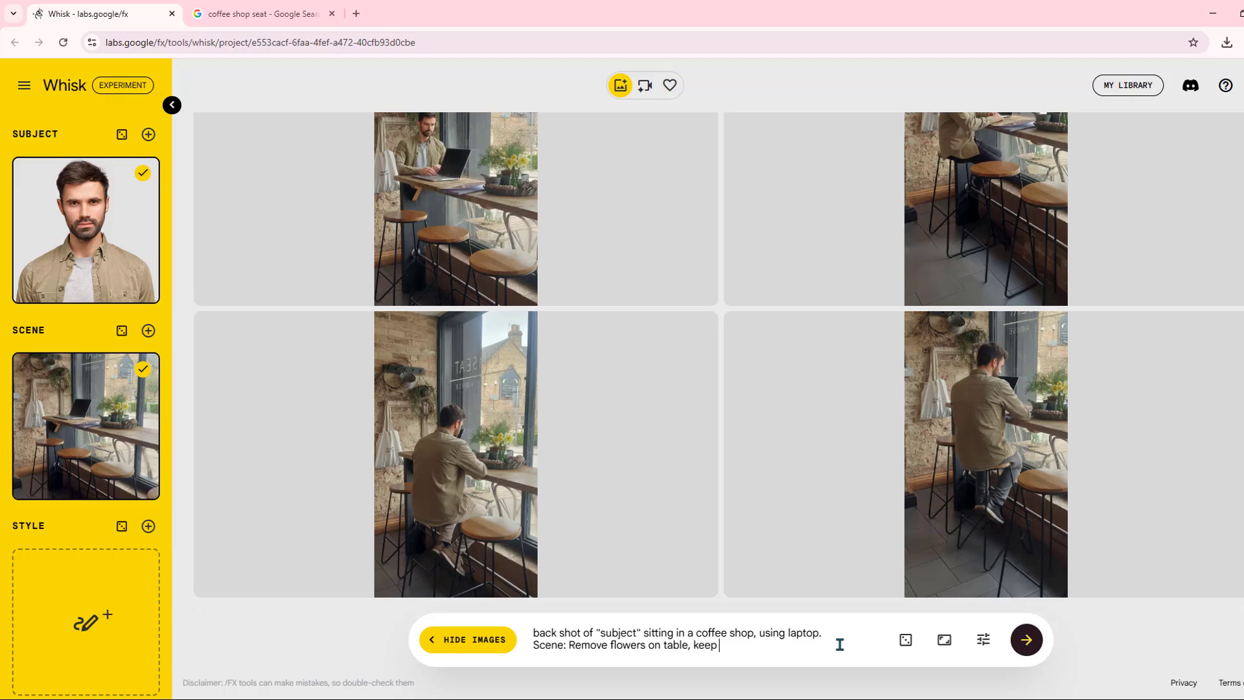
type("ptop")
type(" turned on")
left_click(1030, 650)
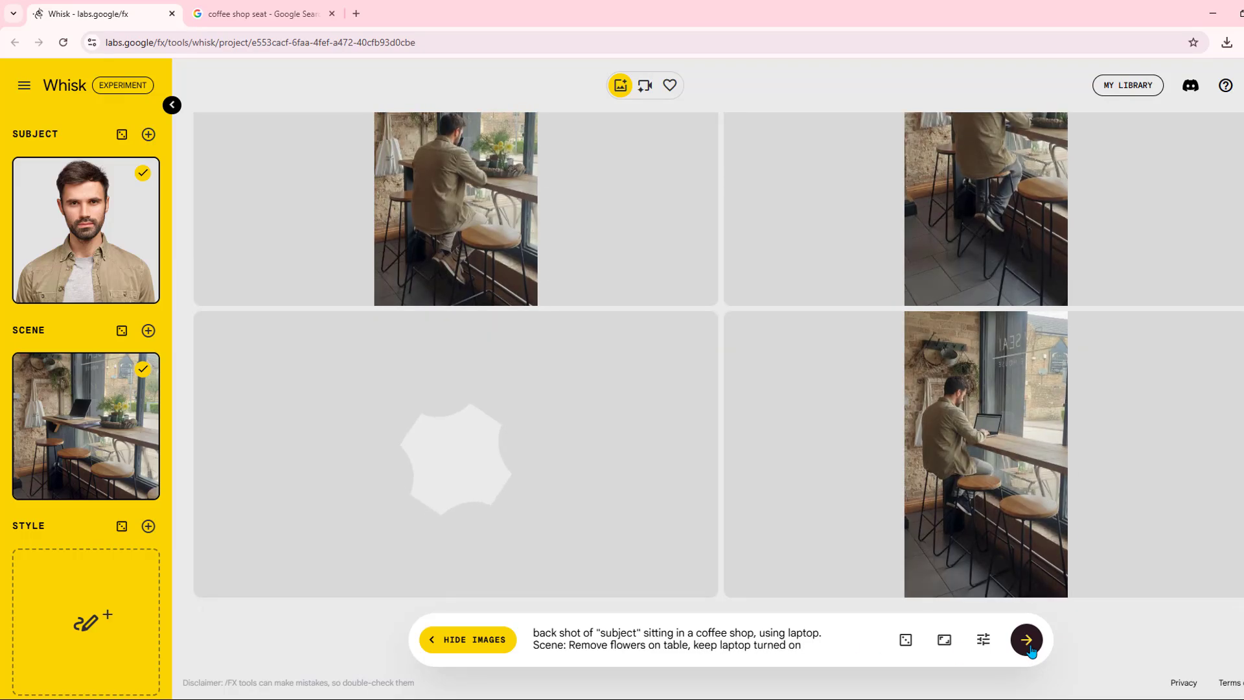
left_click(1050, 465)
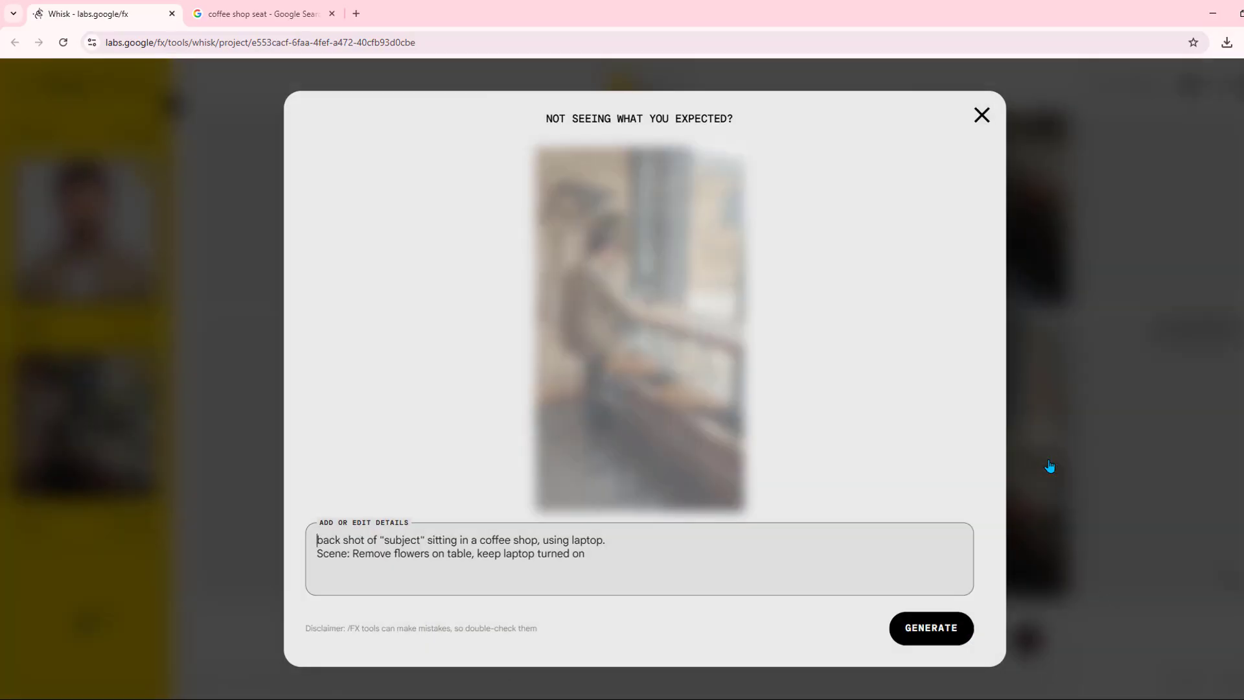
left_click(1099, 425)
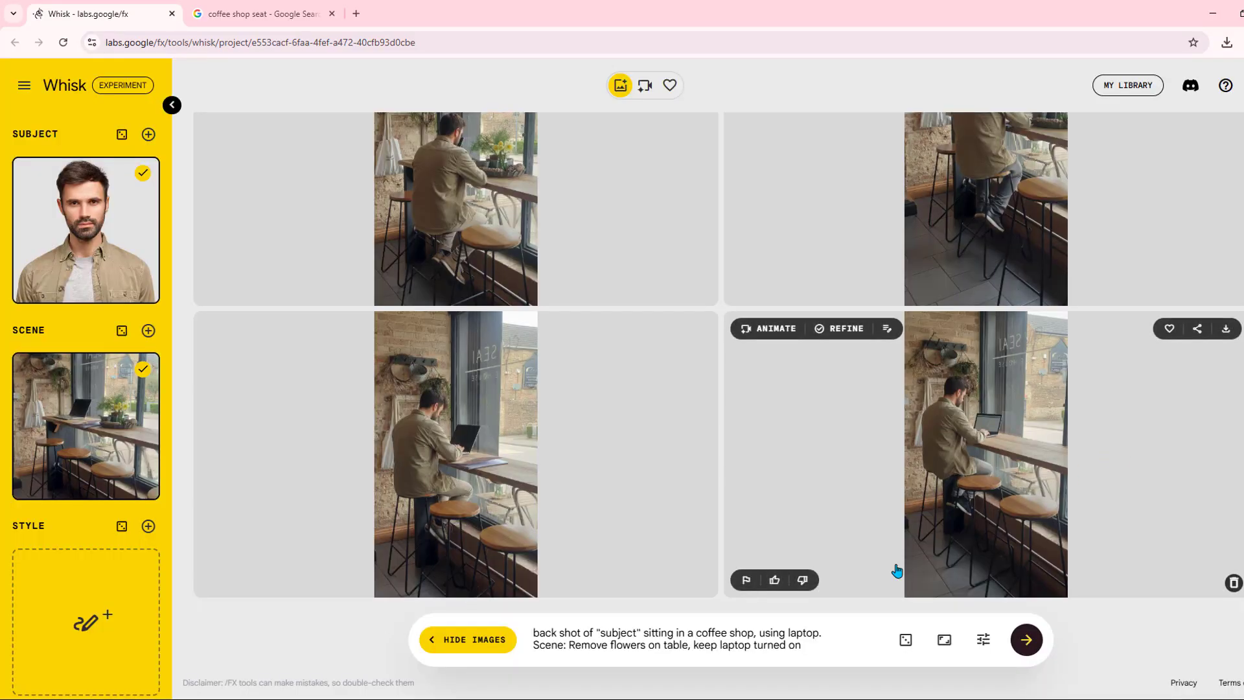
Generate a style image from the description "water color painting".
left_click(808, 648)
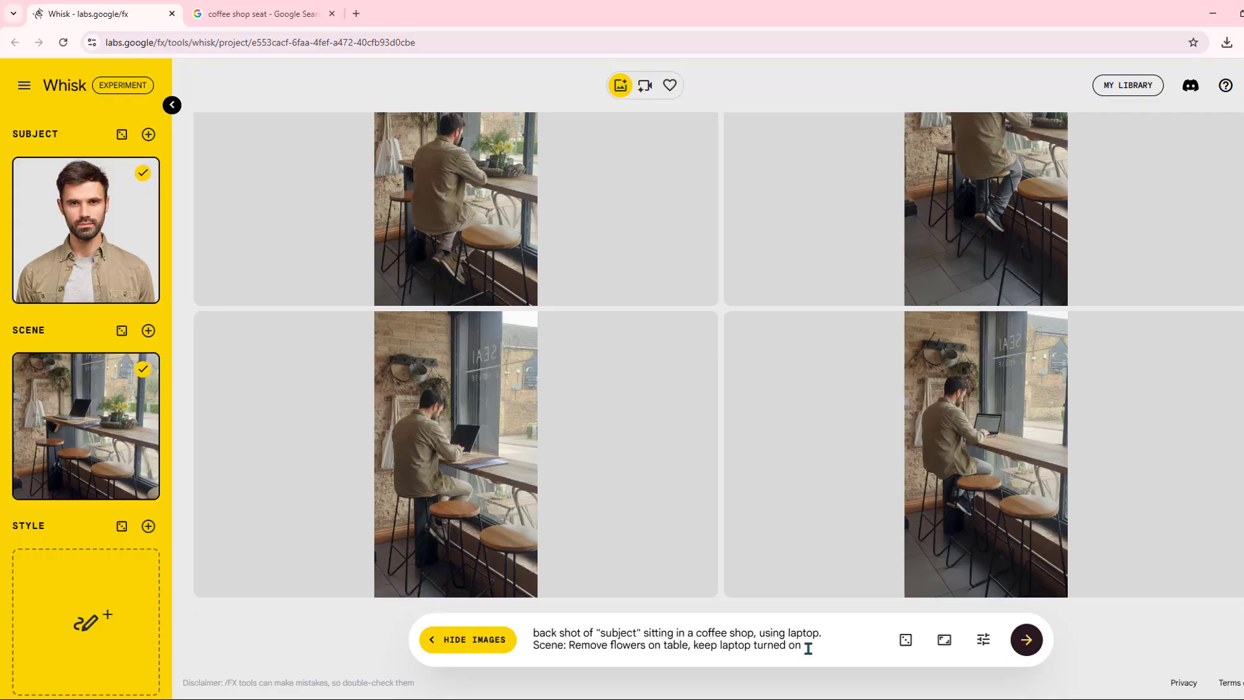
key("shift+Return")
mouse_move(97, 628)
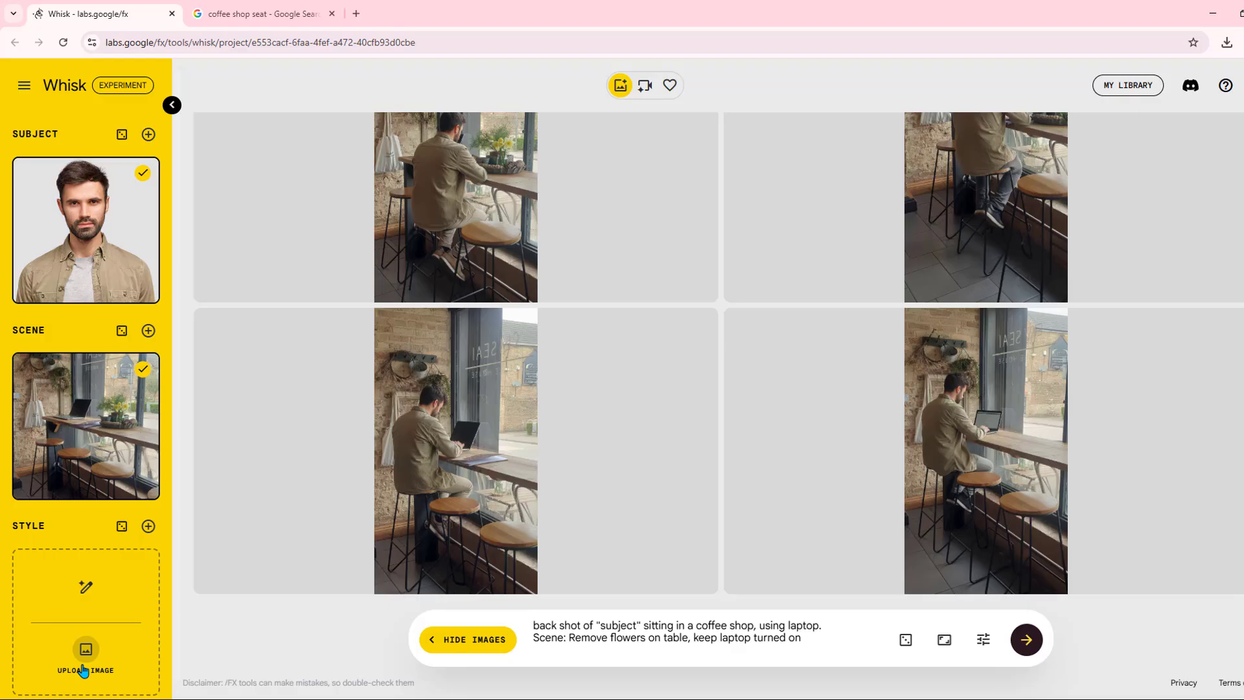
left_click(85, 595)
type("water c")
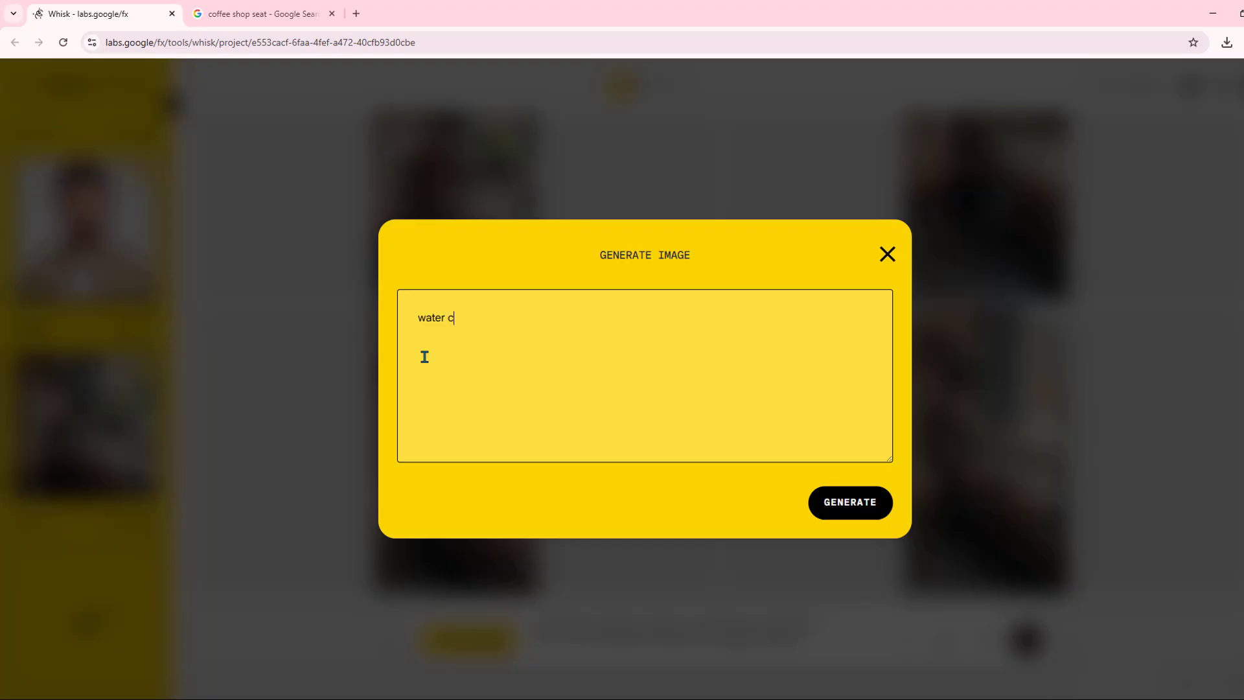
type("olor painting")
left_click(846, 503)
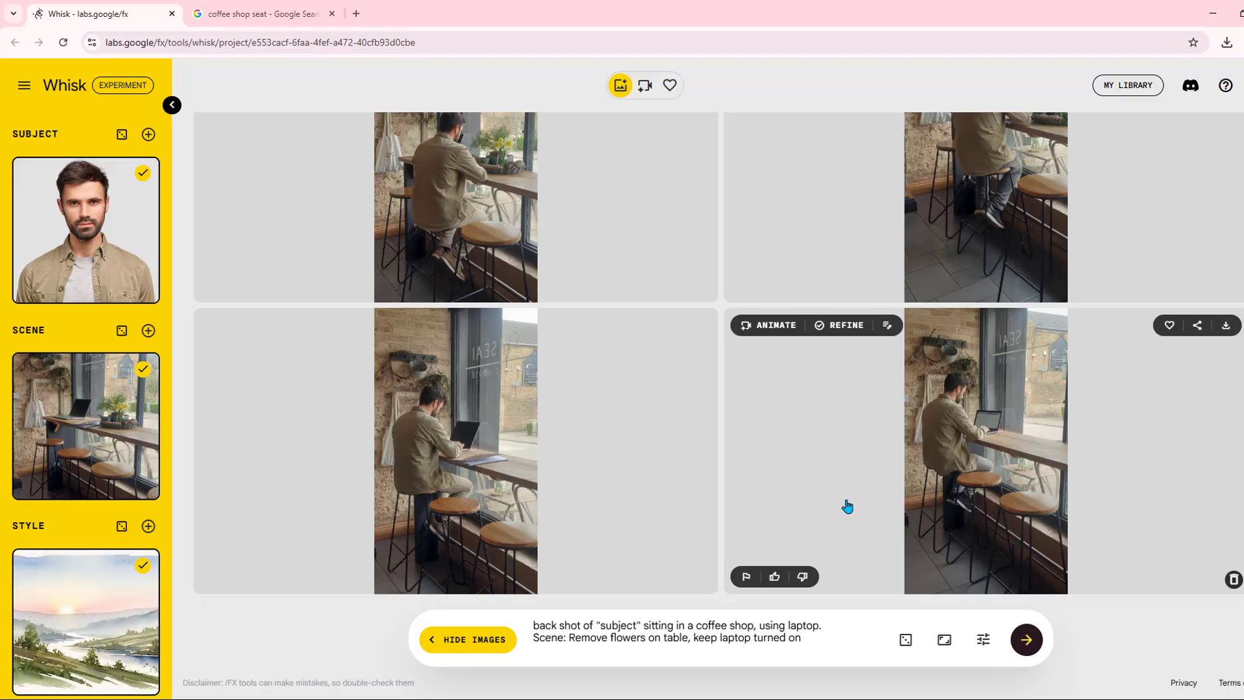
Generate images using the watercolor style and open the white-bordered result for a closer look.
left_click(1016, 652)
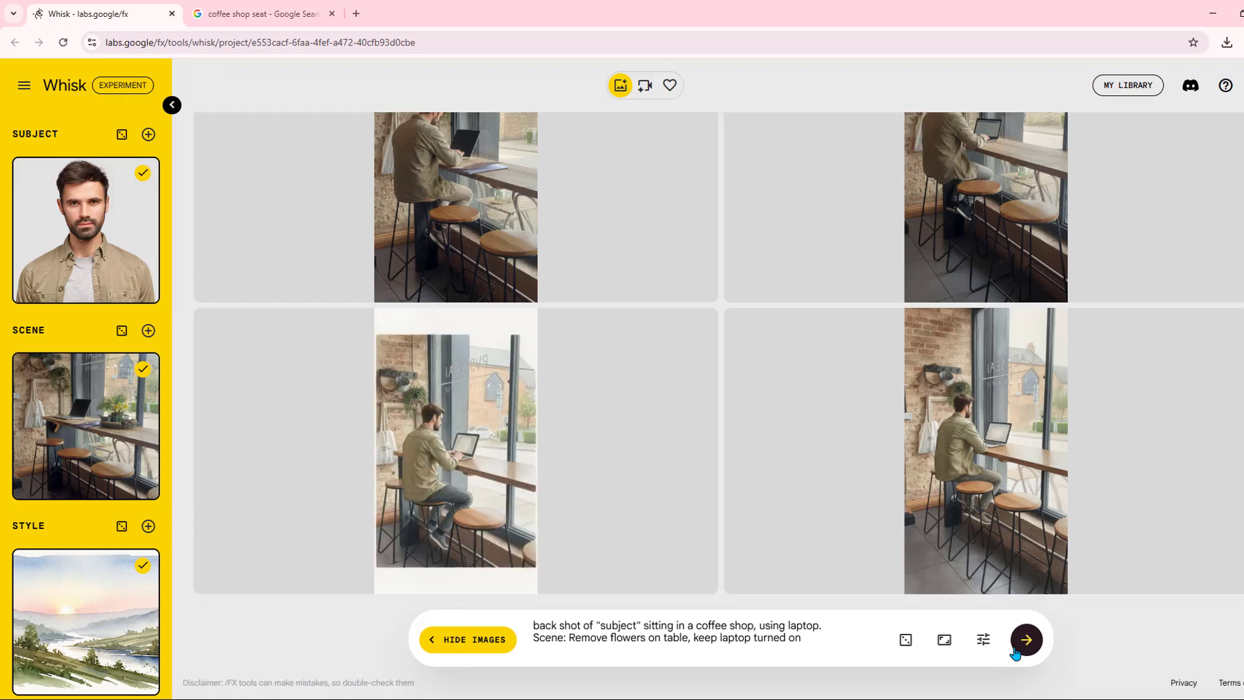
left_click(313, 325)
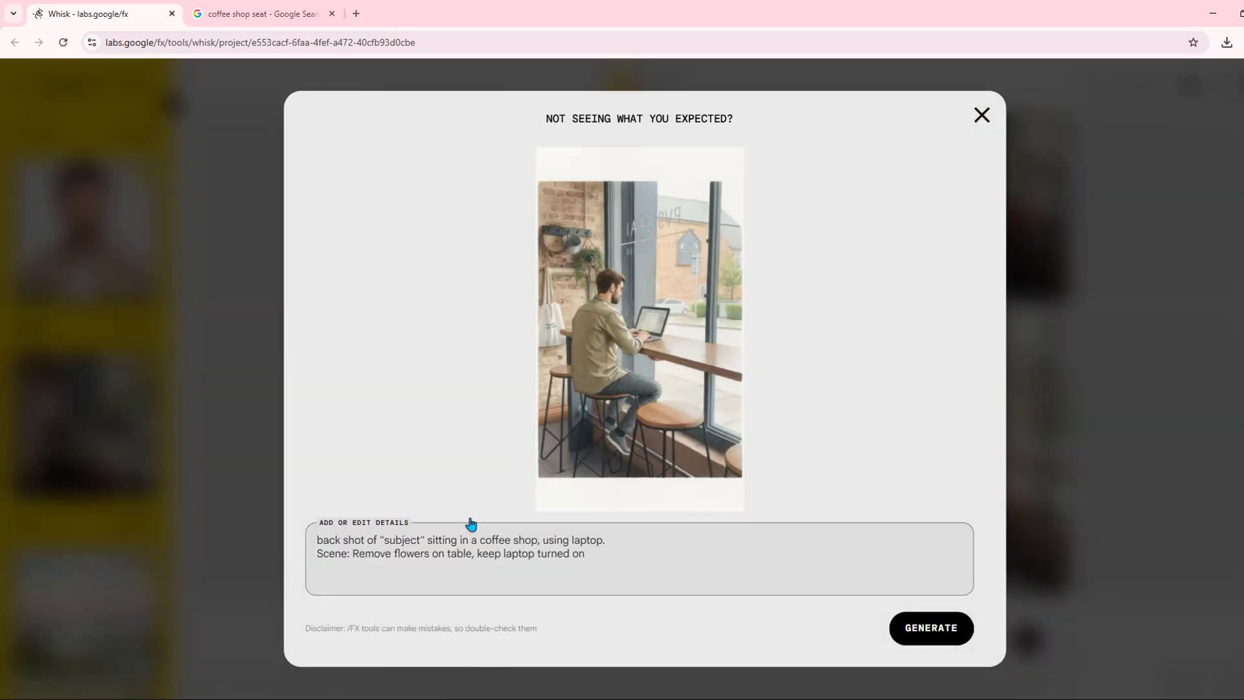